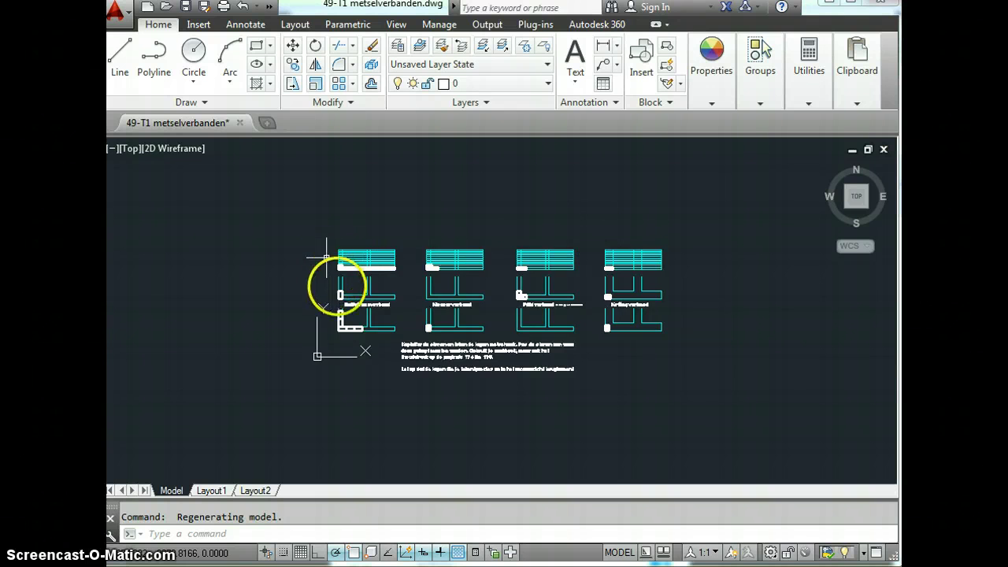
# Step: Copy the second and third bricks of the lower Halfsteensverband plan's horizontal wall 440 units along, from the first brick's lower-right corner to the third's
pyautogui.scroll(4, 337, 292)
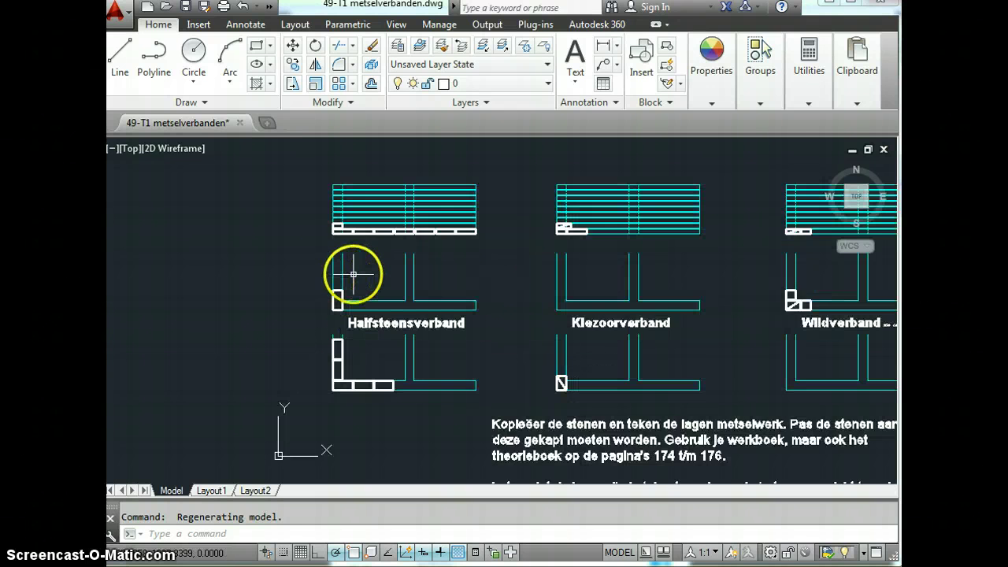
pyautogui.scroll(2, 353, 274)
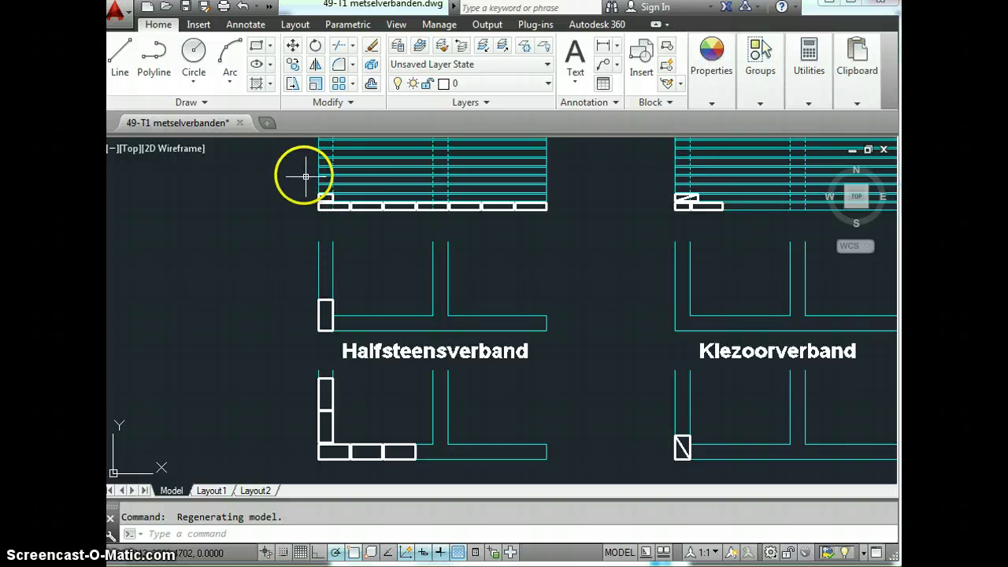
pyautogui.click(281, 64)
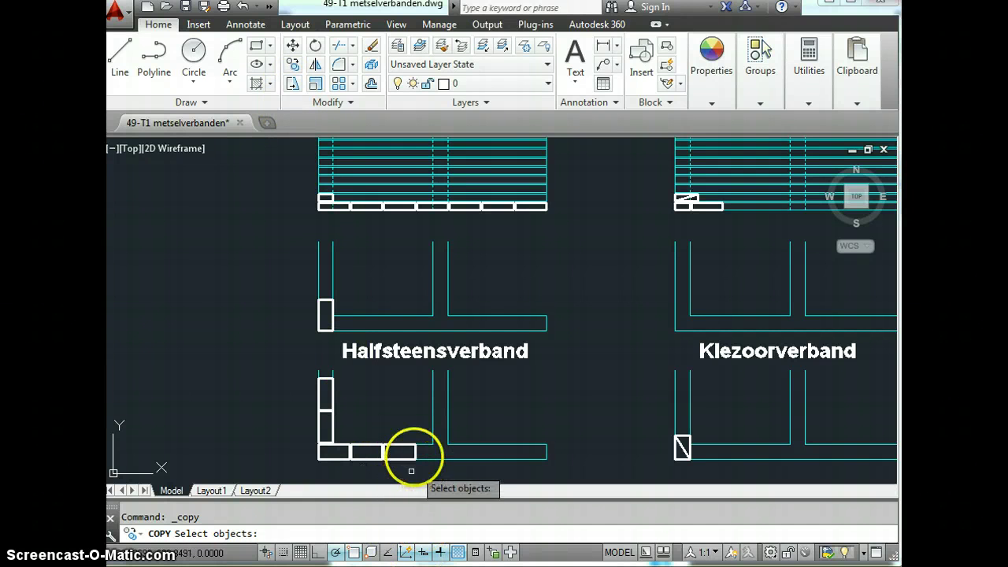
pyautogui.click(413, 447)
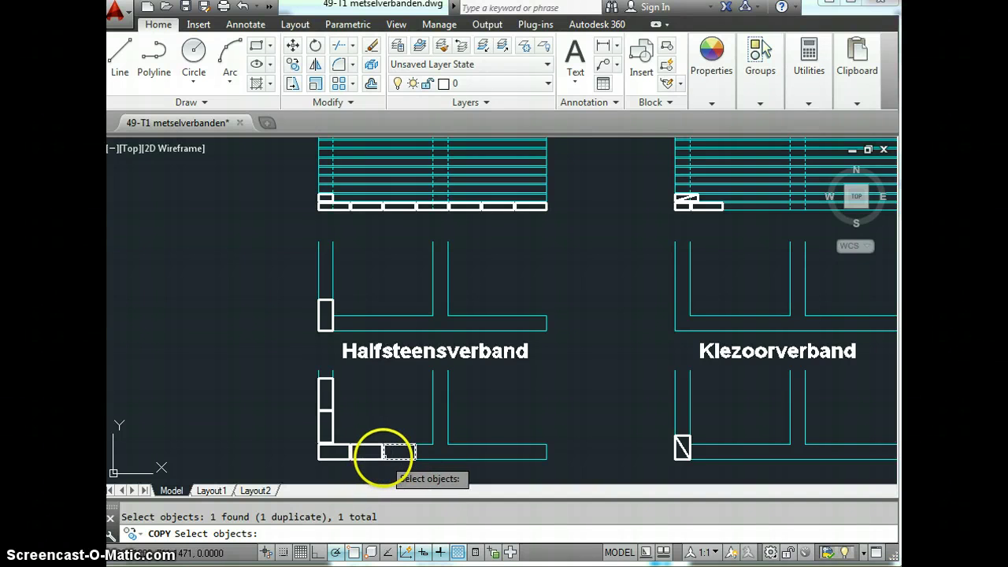
pyautogui.scroll(4, 383, 455)
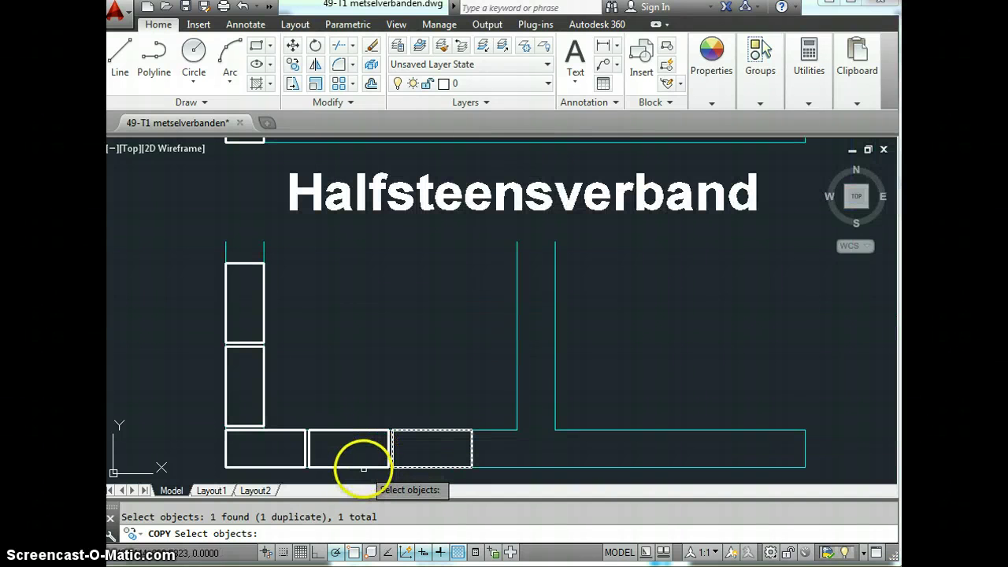
pyautogui.click(311, 456)
pyautogui.click(296, 447)
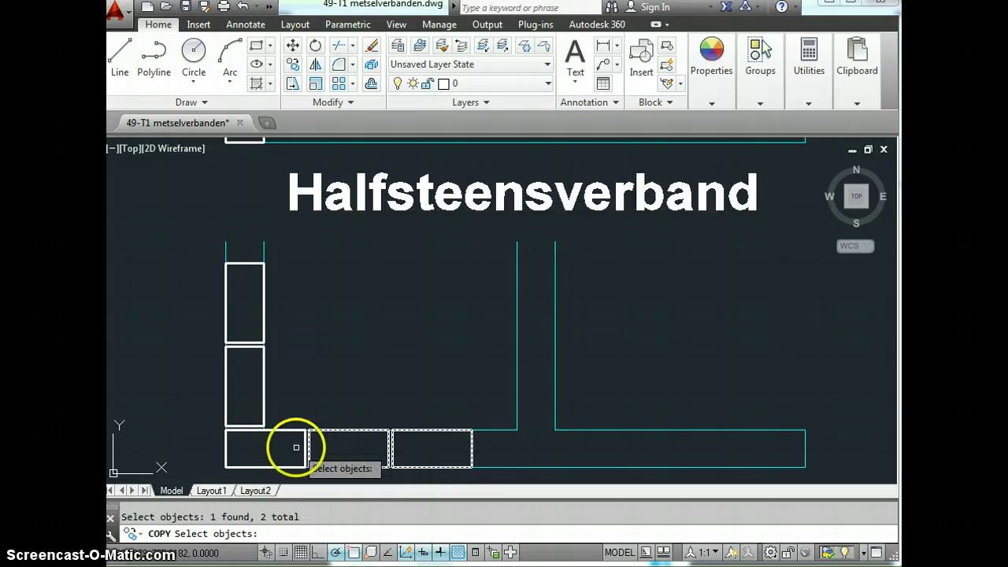
pyautogui.press('Return')
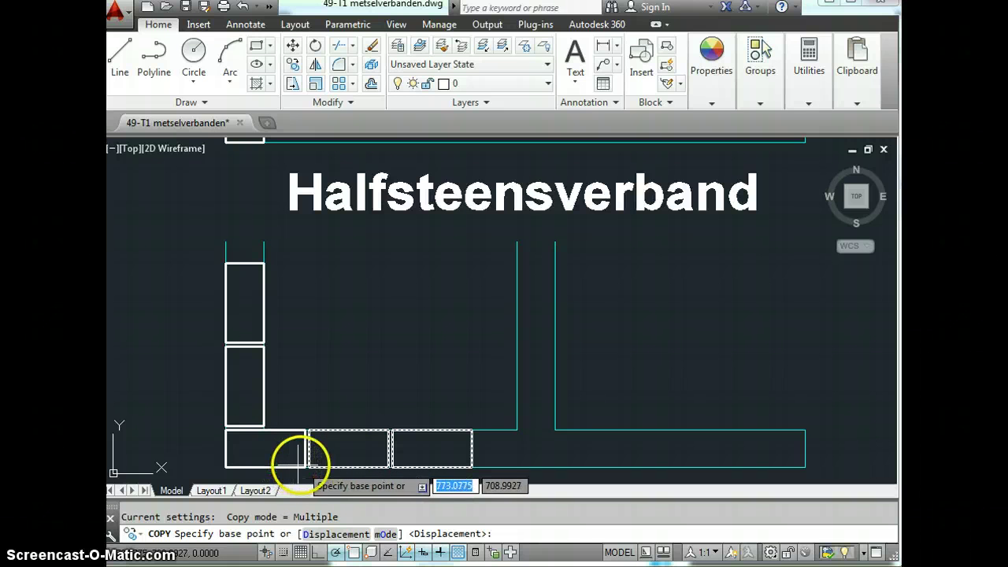
pyautogui.scroll(5, 305, 468)
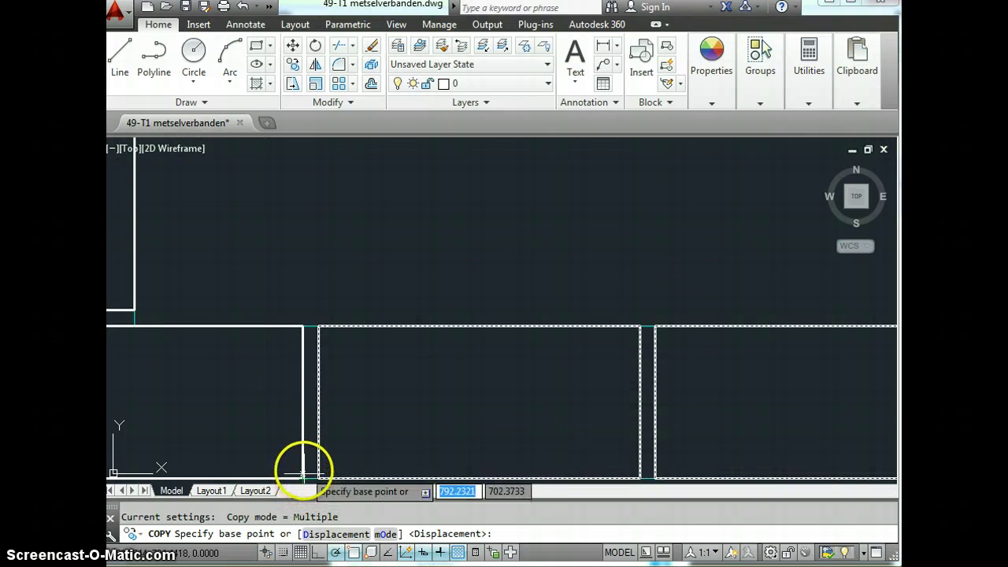
pyautogui.click(303, 477)
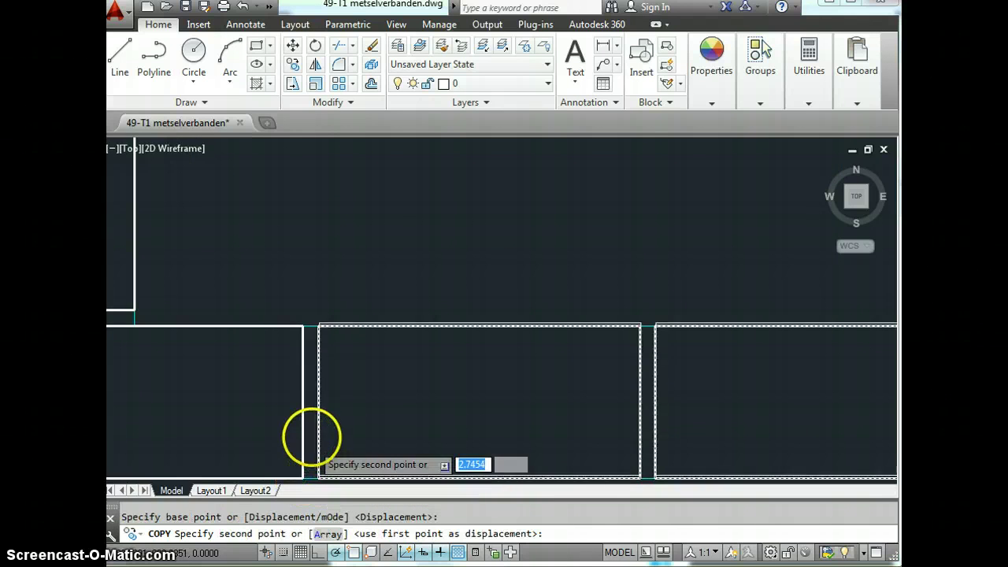
pyautogui.scroll(-2, 310, 434)
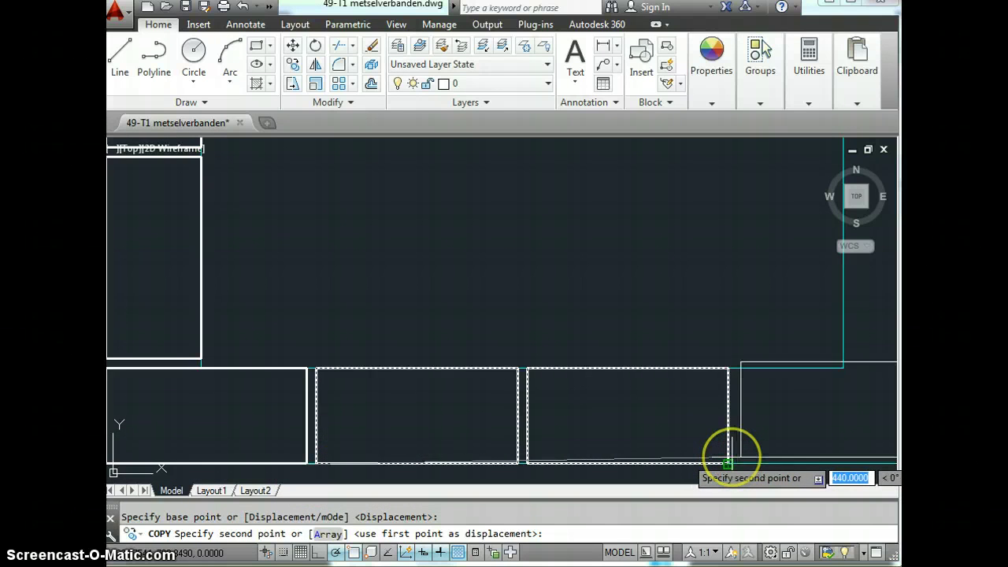
pyautogui.click(728, 463)
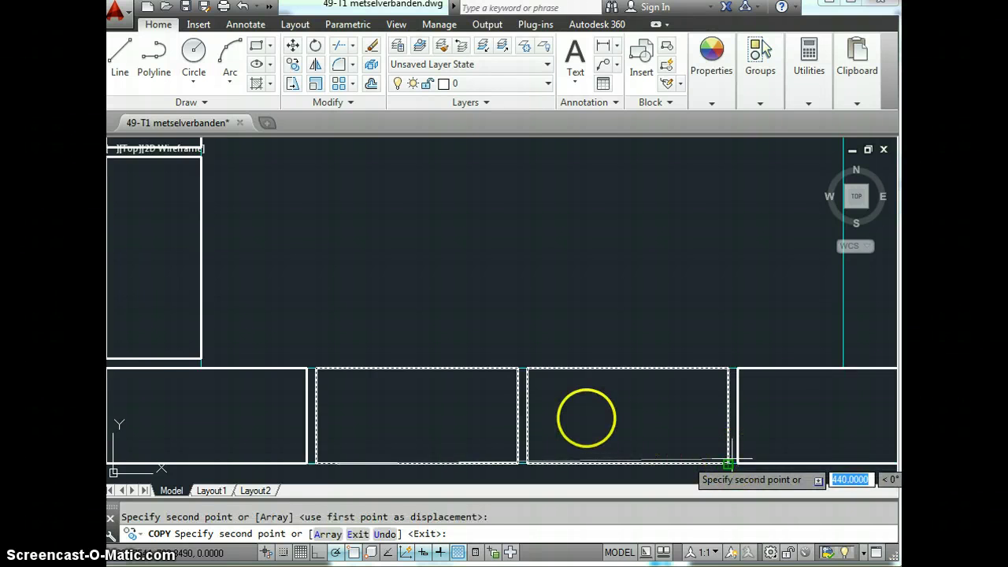
# Step: Place another copy of the brick pair at the row's end to fill the lower plan's horizontal wall
pyautogui.scroll(-2, 558, 407)
pyautogui.scroll(-2, 551, 375)
pyautogui.scroll(-2, 444, 370)
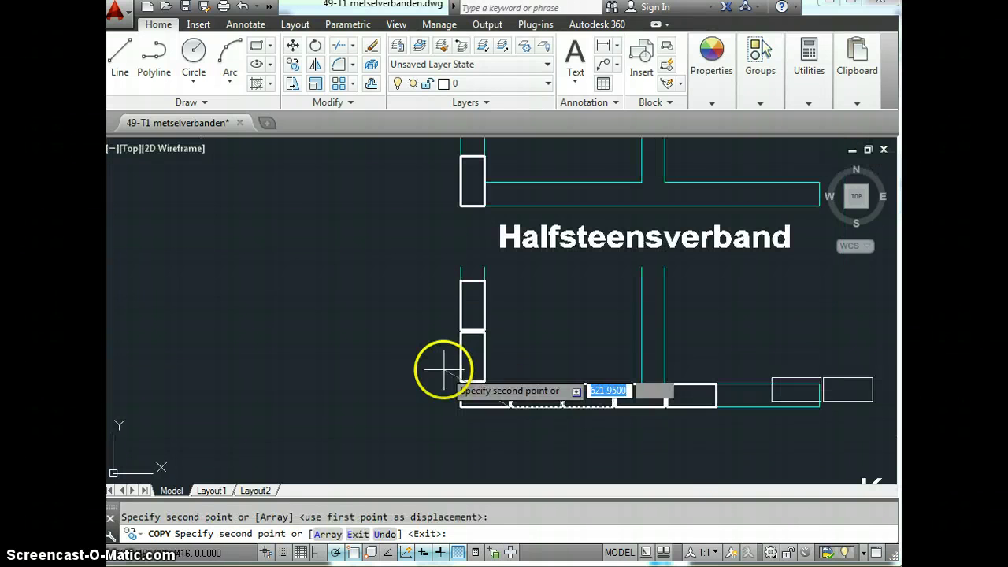
pyautogui.click(718, 406)
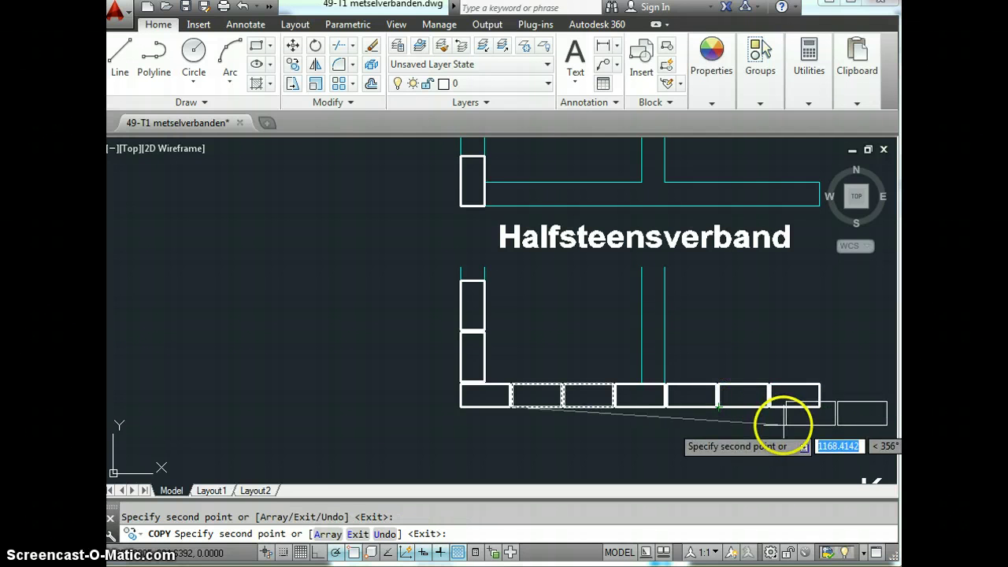
pyautogui.press('Return')
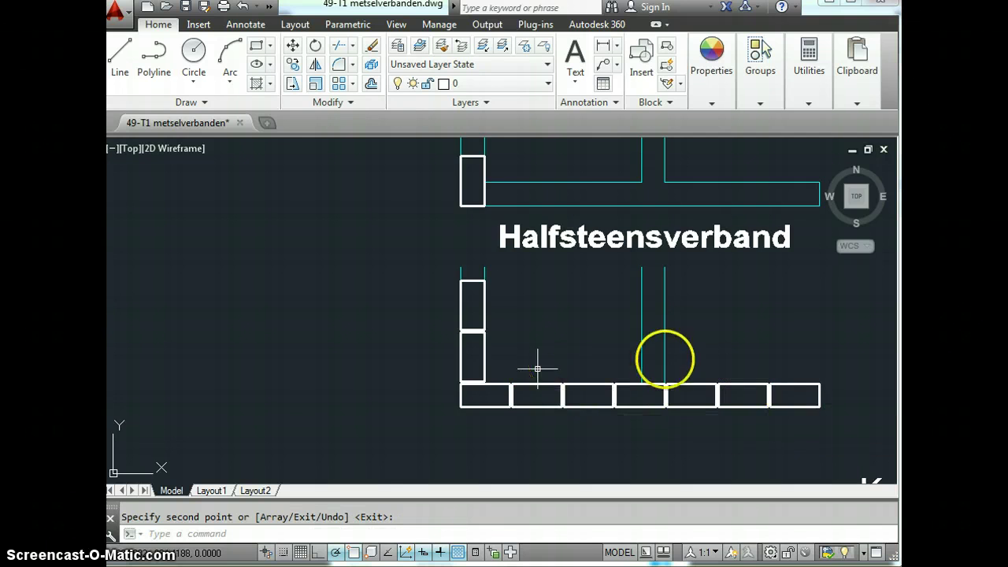
# Step: Copy the two upright bricks of the lower plan's left wall 770 units horizontally into the middle wall outline
pyautogui.scroll(2, 727, 336)
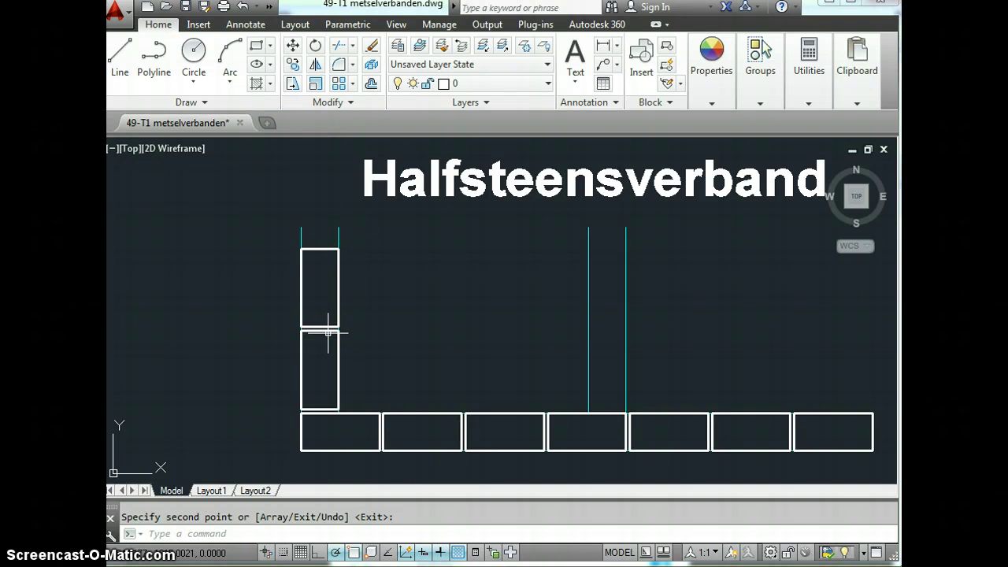
pyautogui.press('Return')
pyautogui.press('Return')
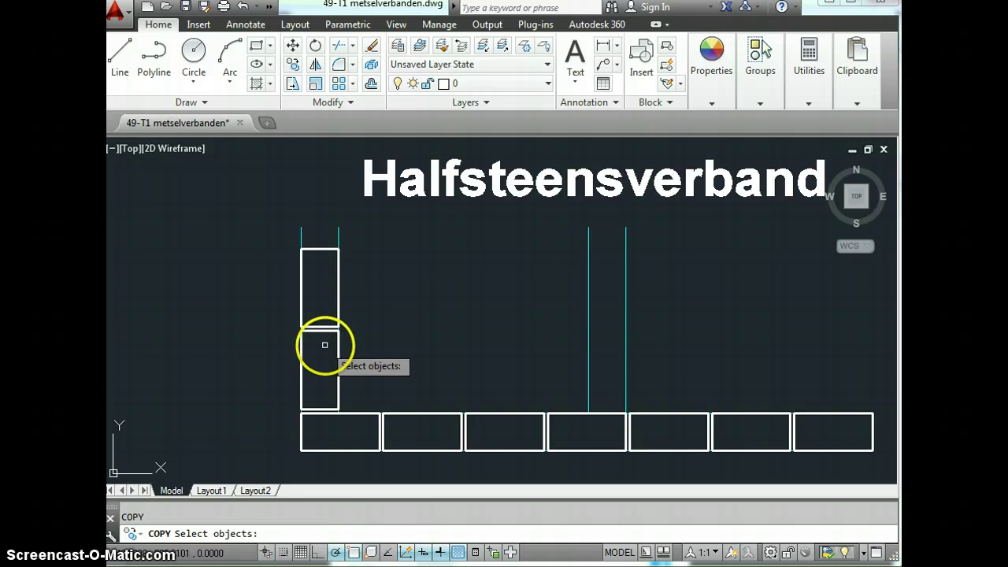
pyautogui.click(325, 344)
pyautogui.click(313, 292)
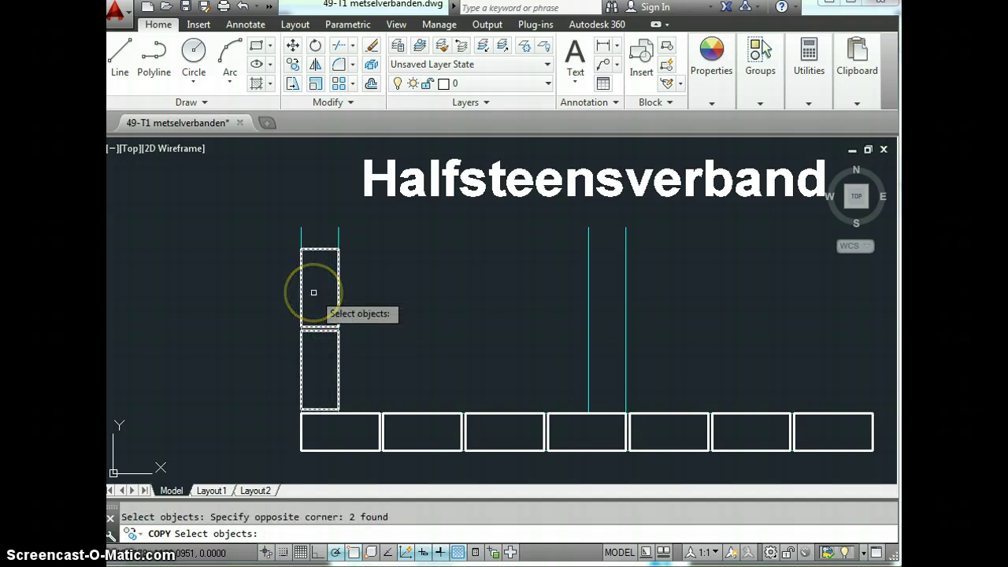
pyautogui.press('Return')
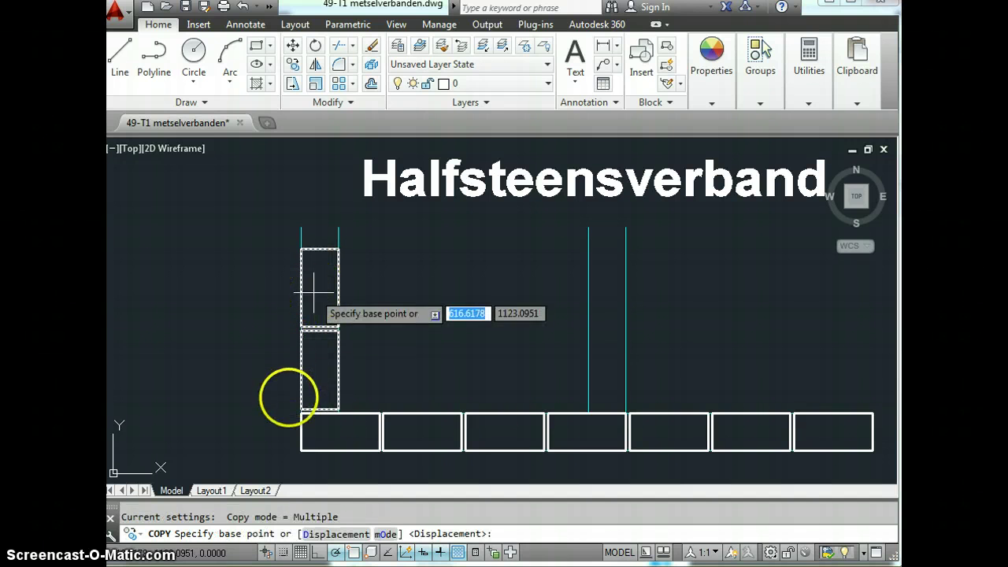
pyautogui.click(301, 413)
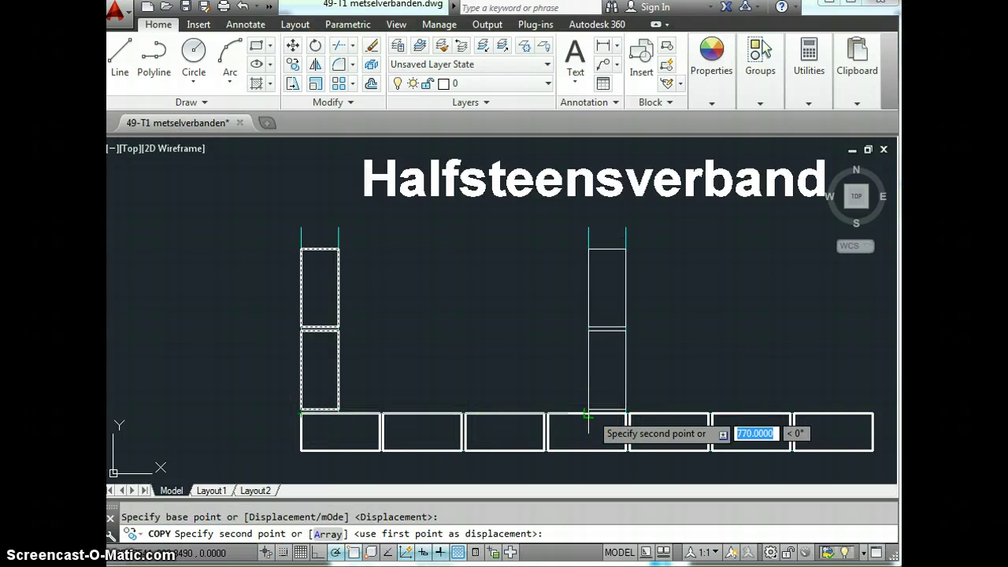
pyautogui.press('Return')
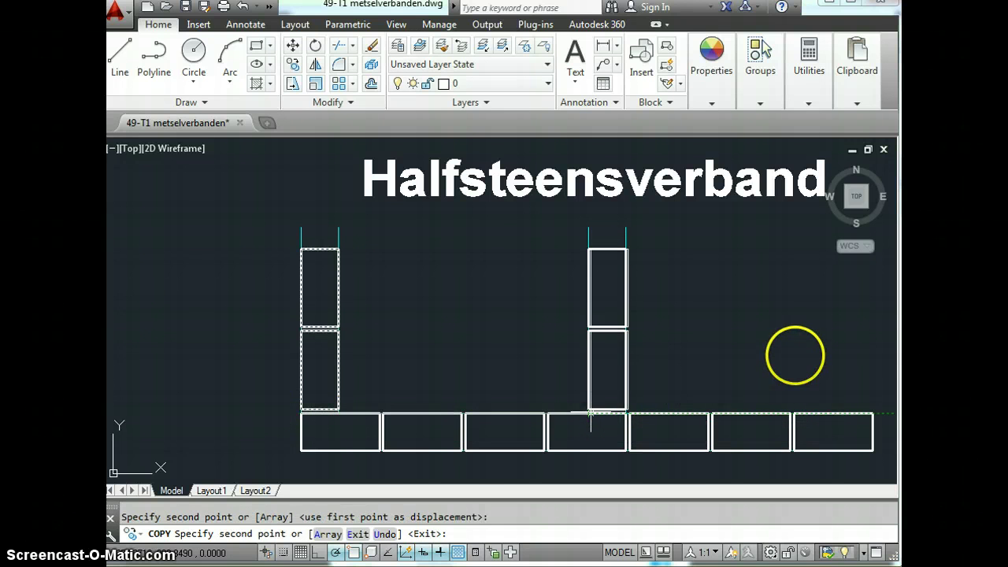
pyautogui.press('Return')
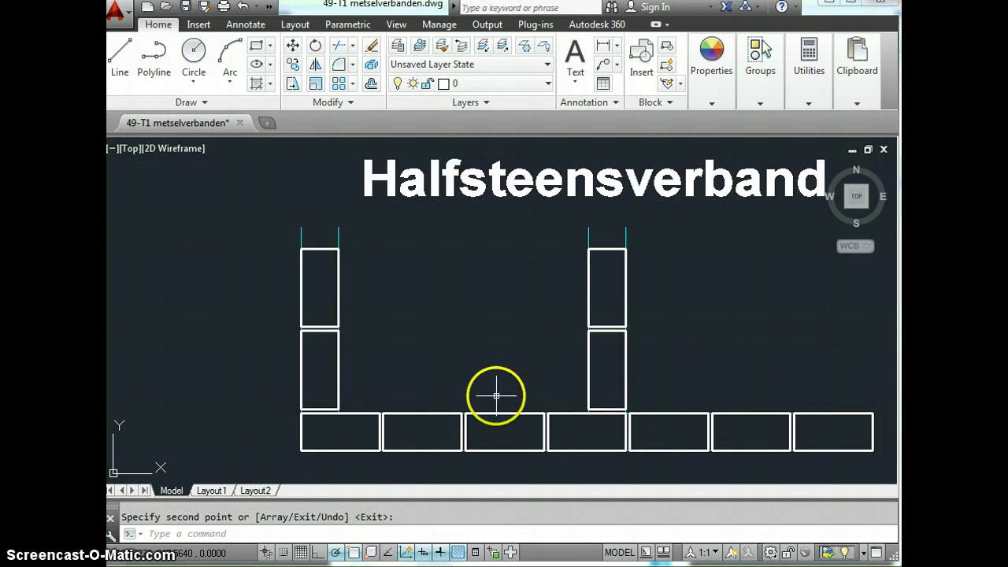
# Step: Copy the six horizontal bricks after the corner brick to the upper Halfsteensverband plan, starting from the upright corner brick's lower-right corner
pyautogui.scroll(-2, 495, 393)
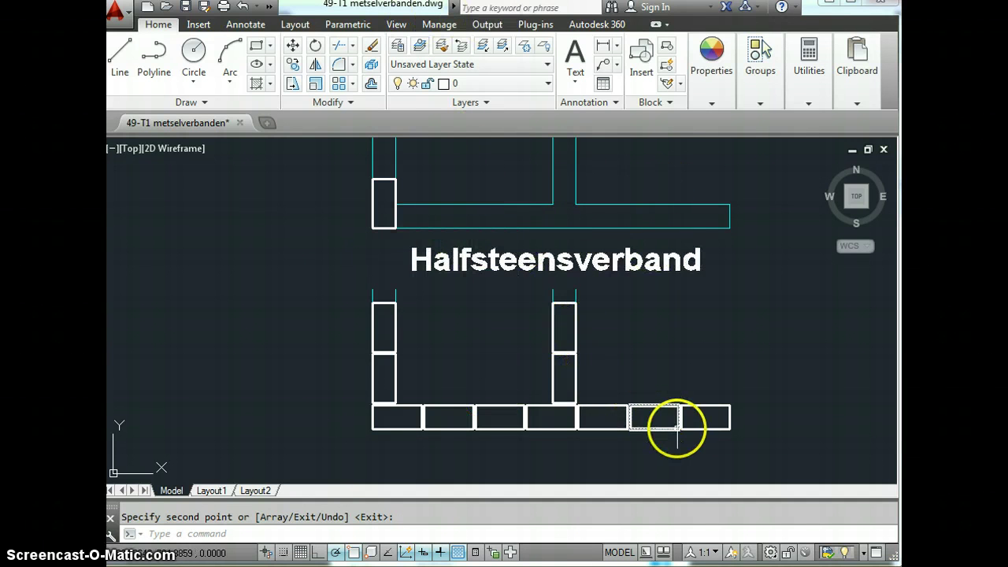
pyautogui.press('Return')
pyautogui.press('Return')
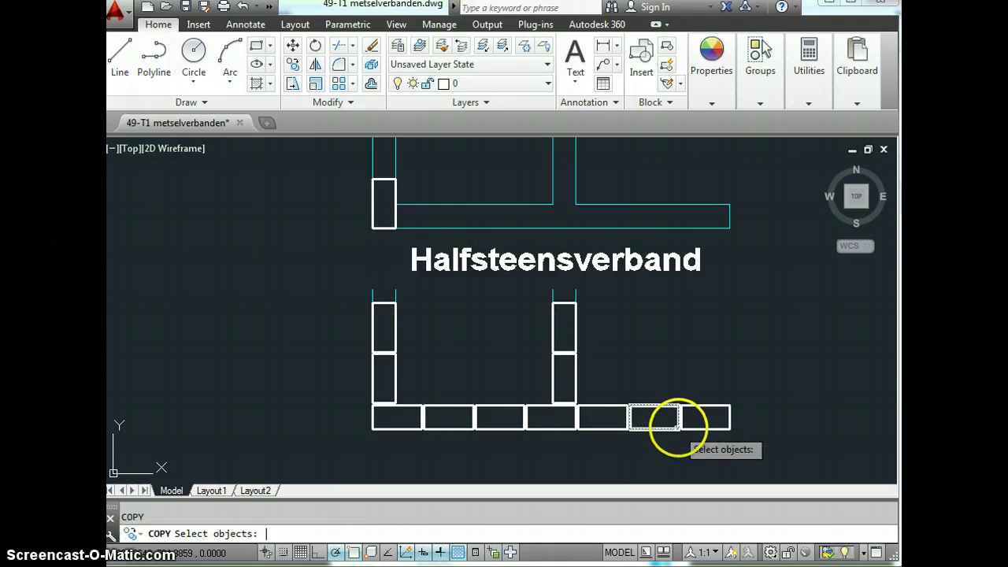
pyautogui.click(697, 423)
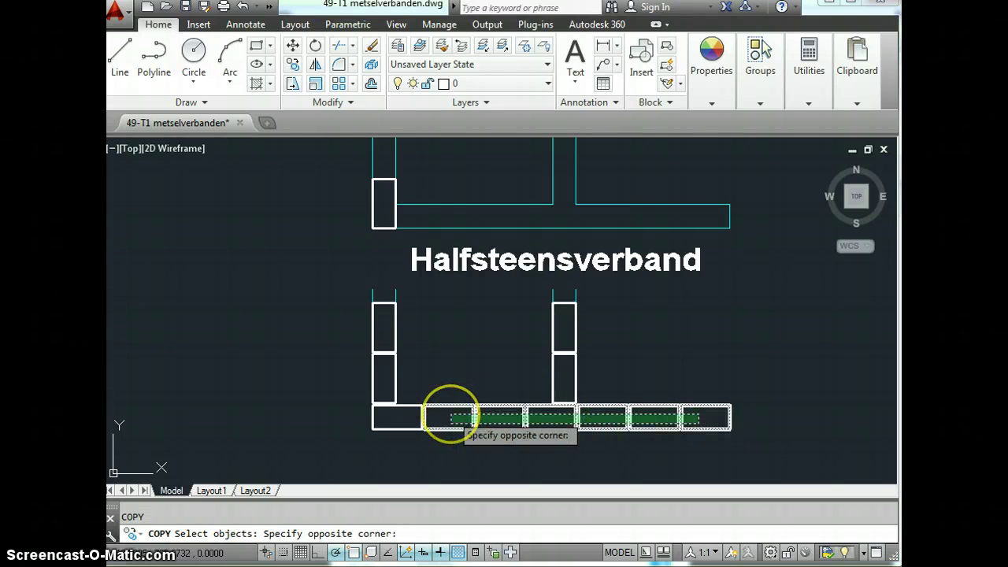
pyautogui.click(450, 413)
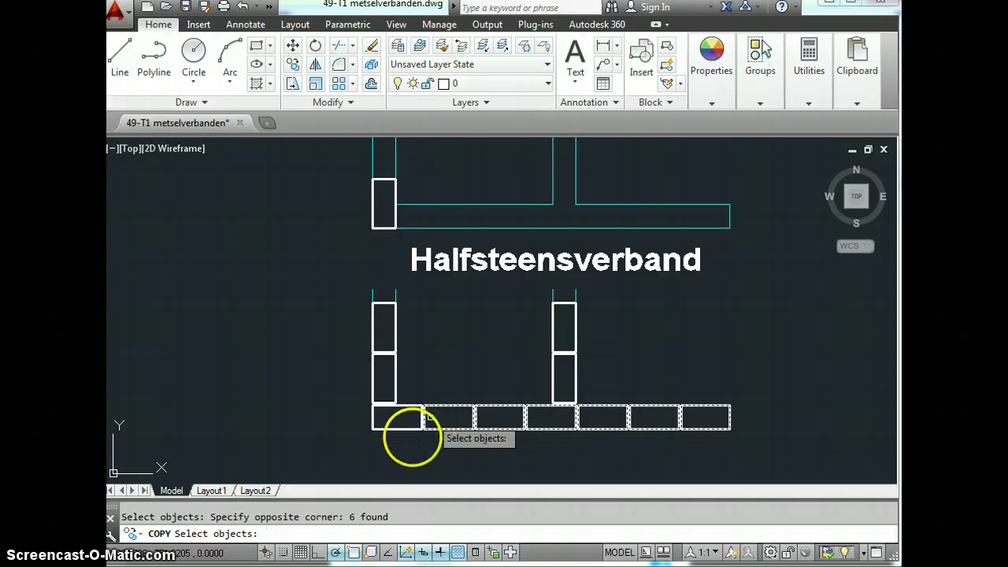
pyautogui.press('Return')
pyautogui.scroll(5, 416, 425)
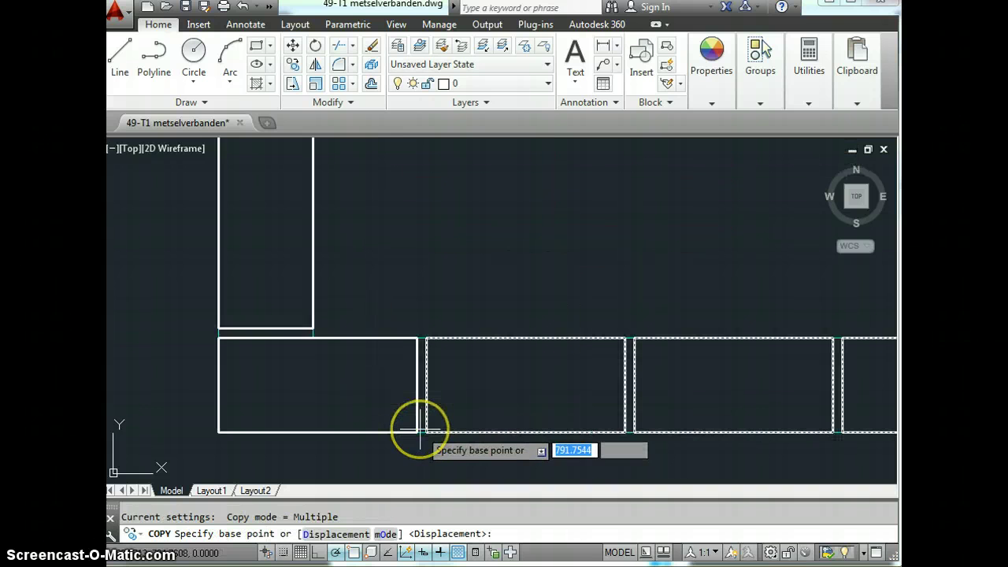
pyautogui.scroll(2, 416, 429)
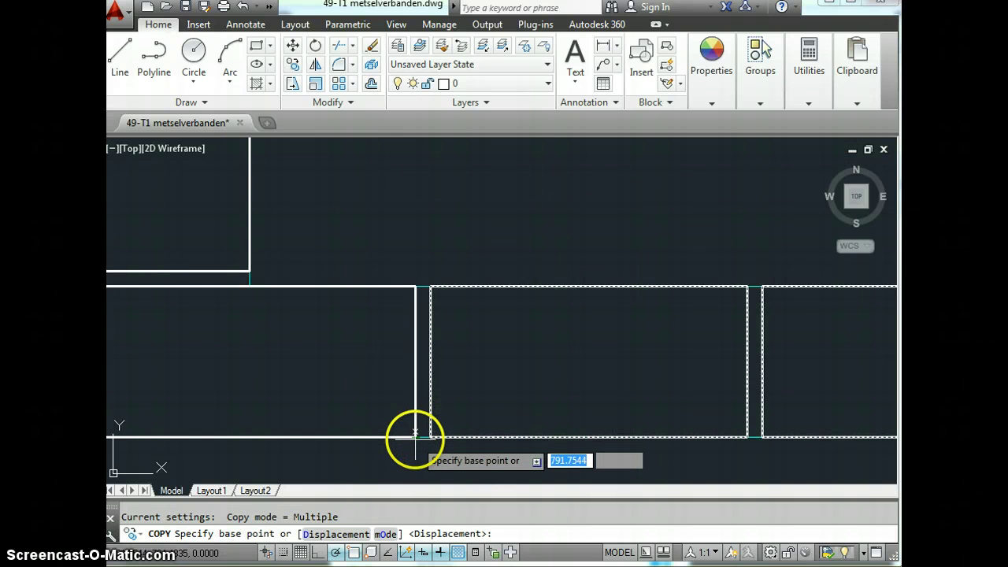
pyautogui.click(415, 437)
pyautogui.scroll(-5, 415, 436)
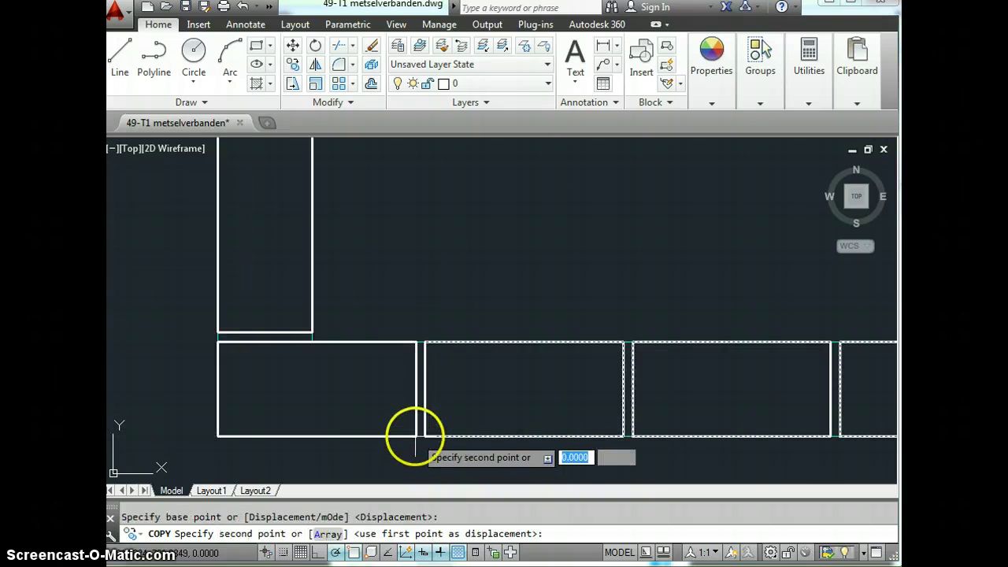
pyautogui.scroll(-2, 387, 212)
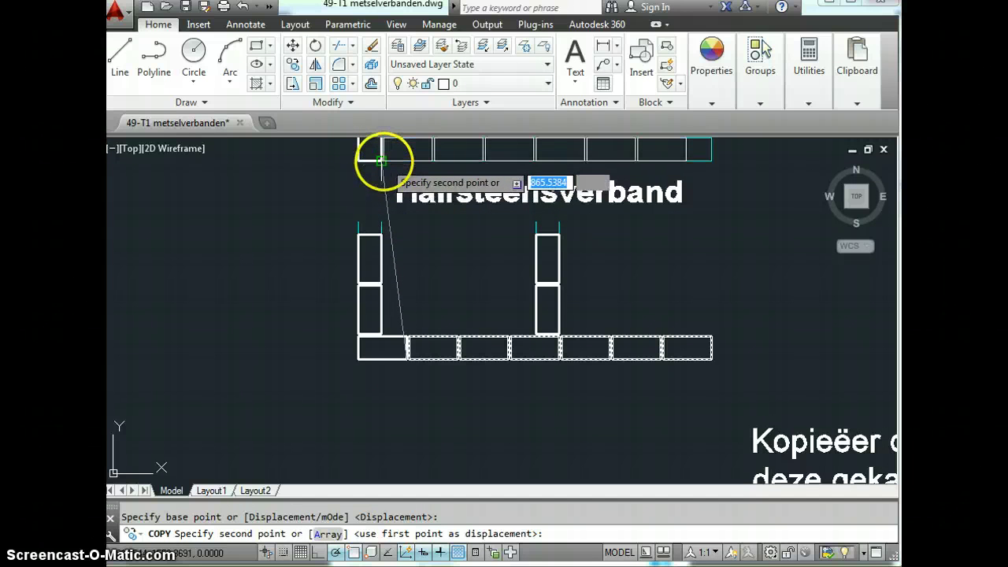
pyautogui.click(383, 158)
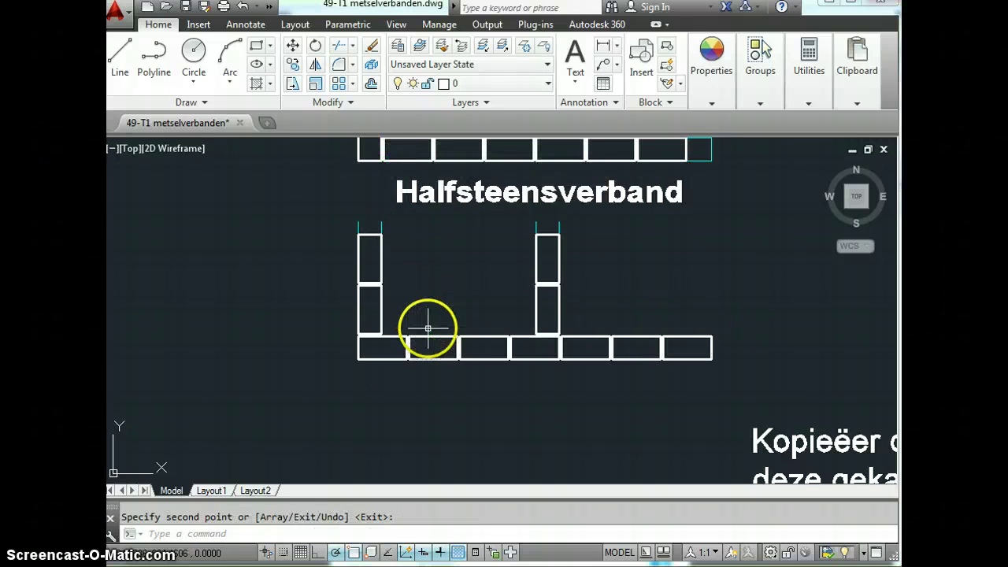
# Step: Copy the four upright bricks of the lower Halfsteensverband plan to the upper plan, from the left wall's lower-left brick corner to the upper plan's lower-left corner
pyautogui.scroll(-2, 427, 328)
pyautogui.scroll(-2, 427, 328)
pyautogui.scroll(2, 429, 196)
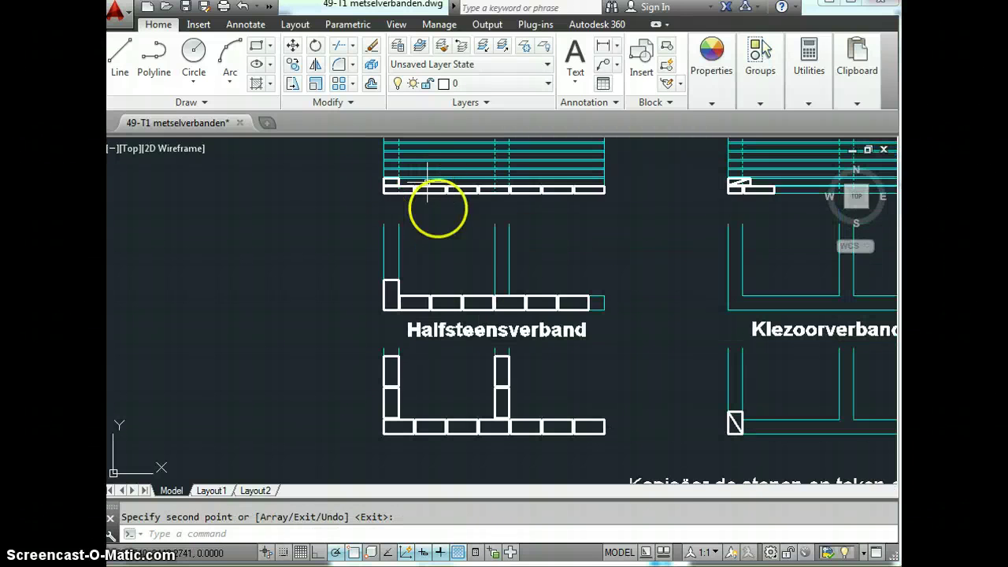
pyautogui.press('Return')
pyautogui.press('Return')
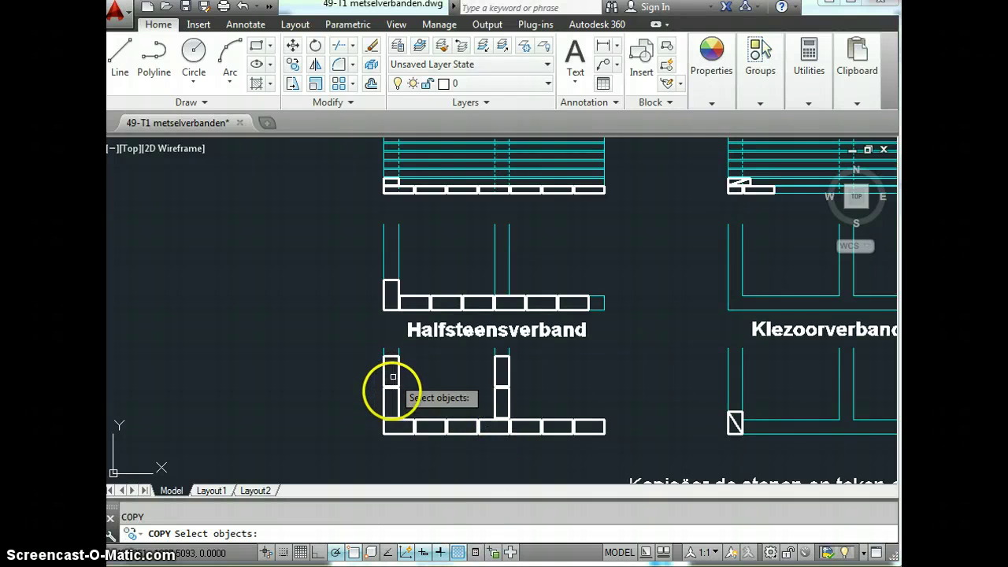
pyautogui.click(393, 380)
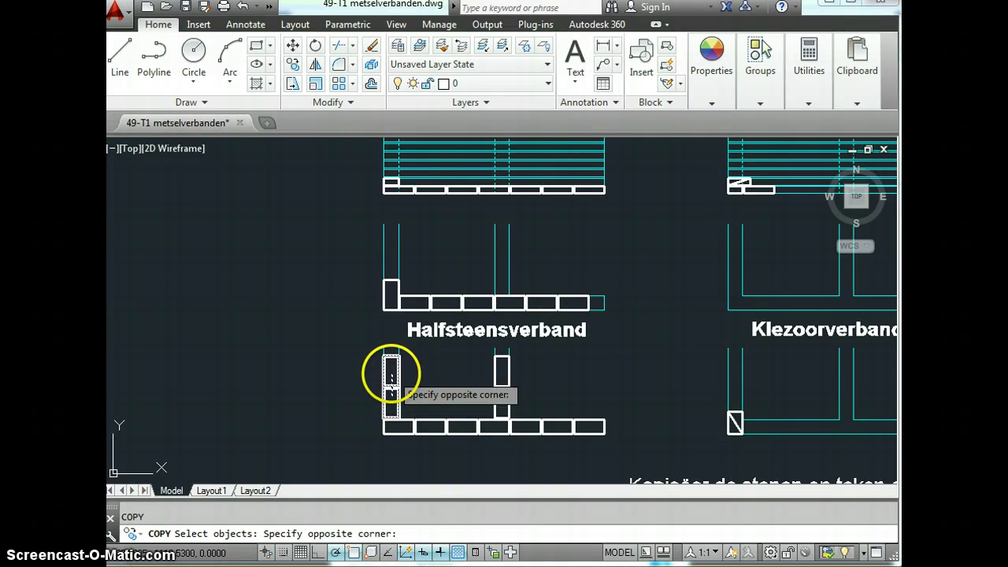
pyautogui.click(391, 373)
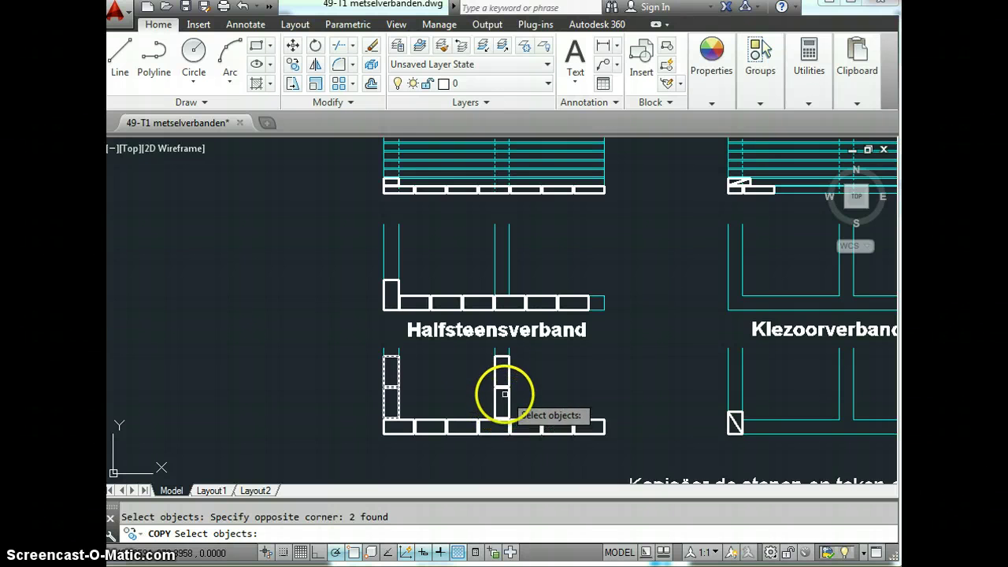
pyautogui.click(501, 394)
pyautogui.click(498, 378)
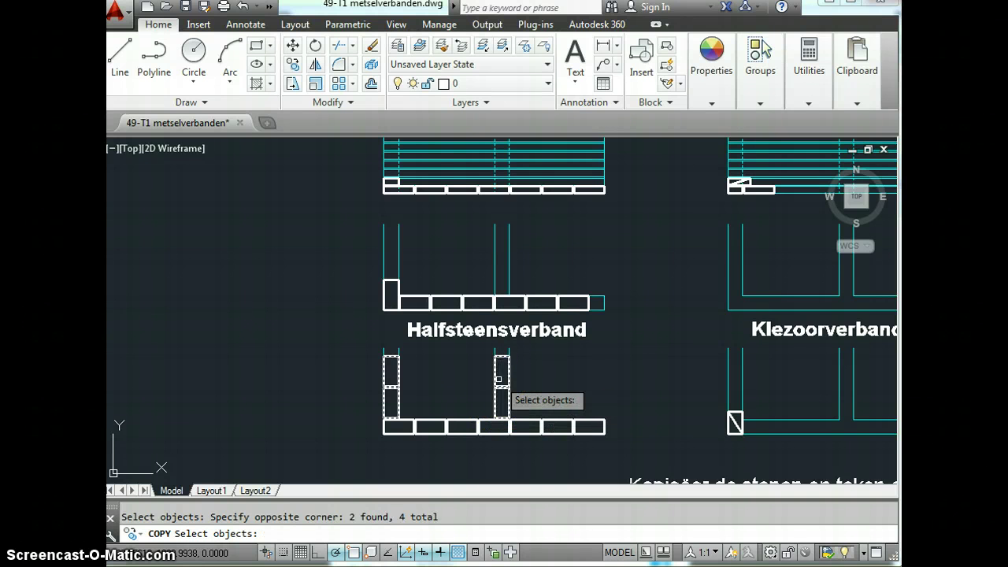
pyautogui.press('Return')
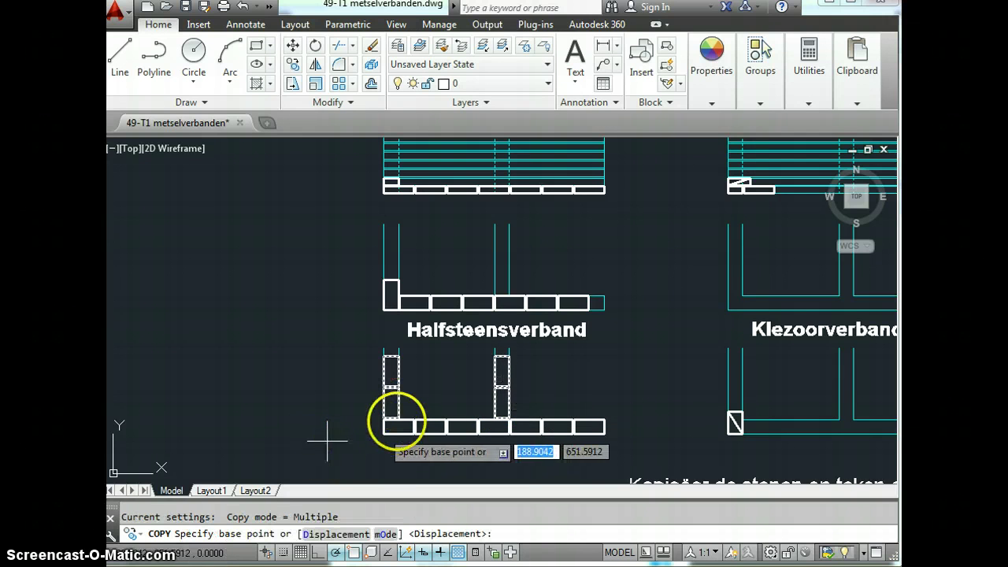
pyautogui.scroll(5, 398, 418)
pyautogui.scroll(2, 295, 395)
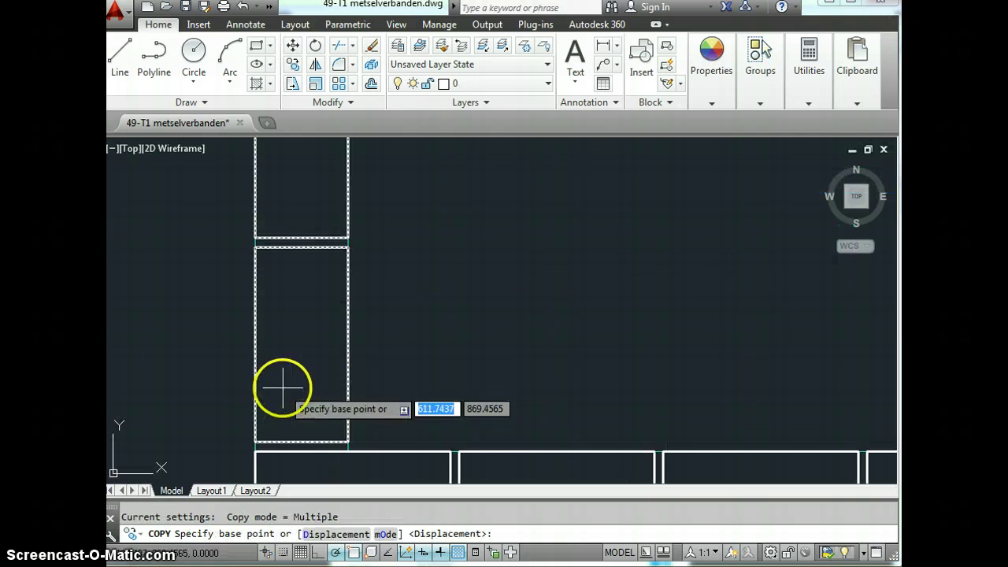
pyautogui.click(256, 438)
pyautogui.scroll(-6, 253, 431)
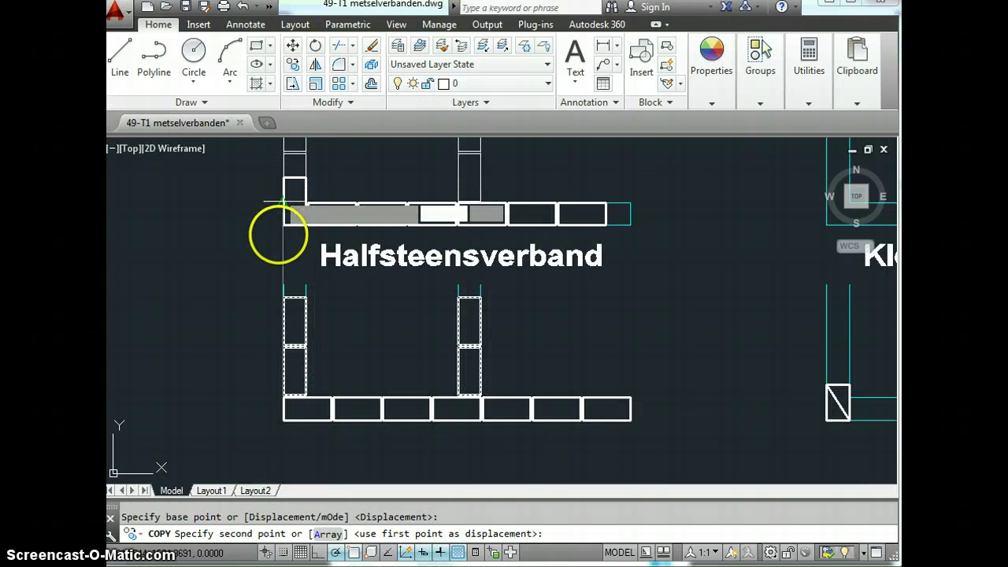
pyautogui.click(283, 226)
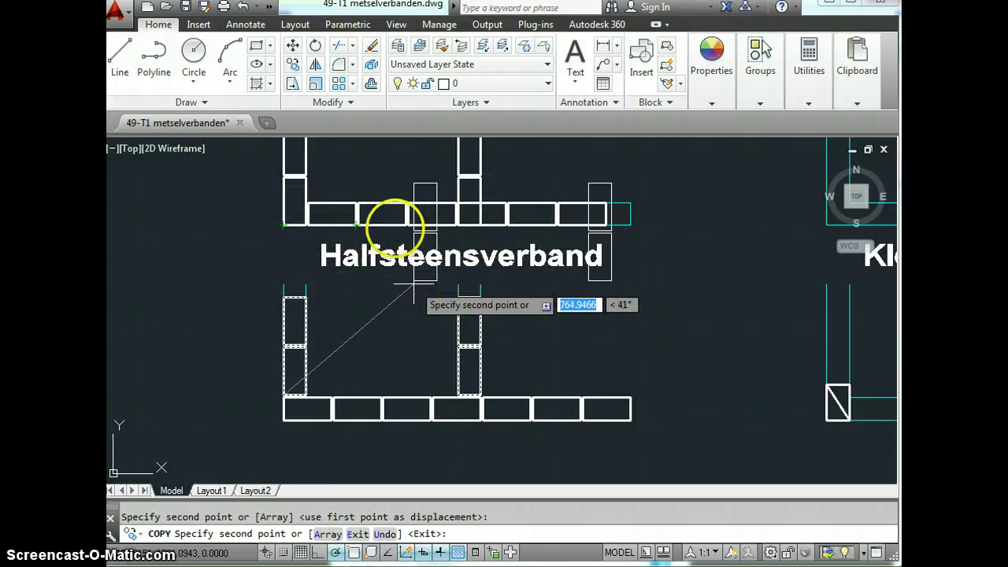
pyautogui.press('Return')
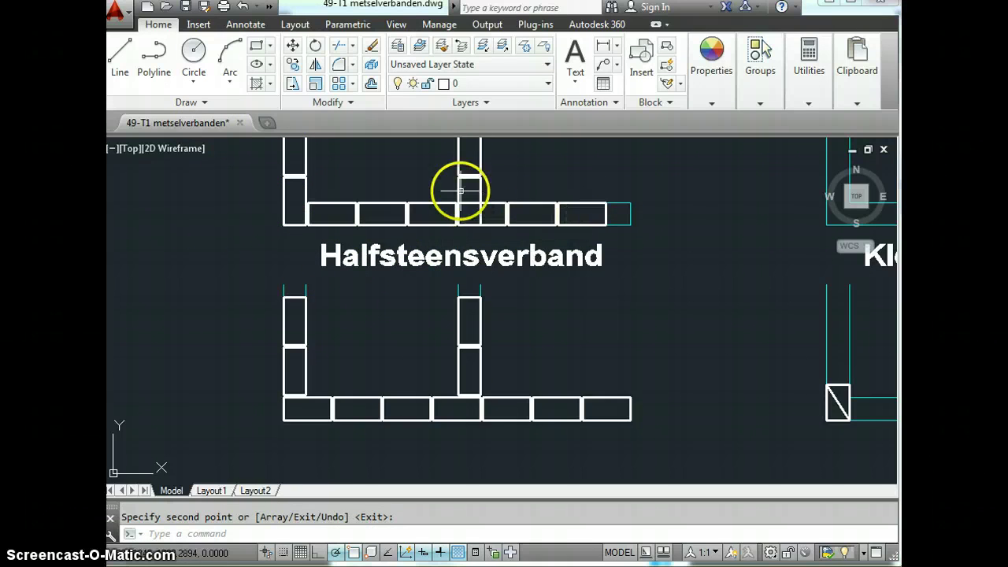
# Step: Switch to the masonry PDF in Adobe Reader and examine the half-brick wall junction drawing on page 3 at 105% zoom
pyautogui.scroll(4, 481, 196)
pyautogui.scroll(3, 433, 175)
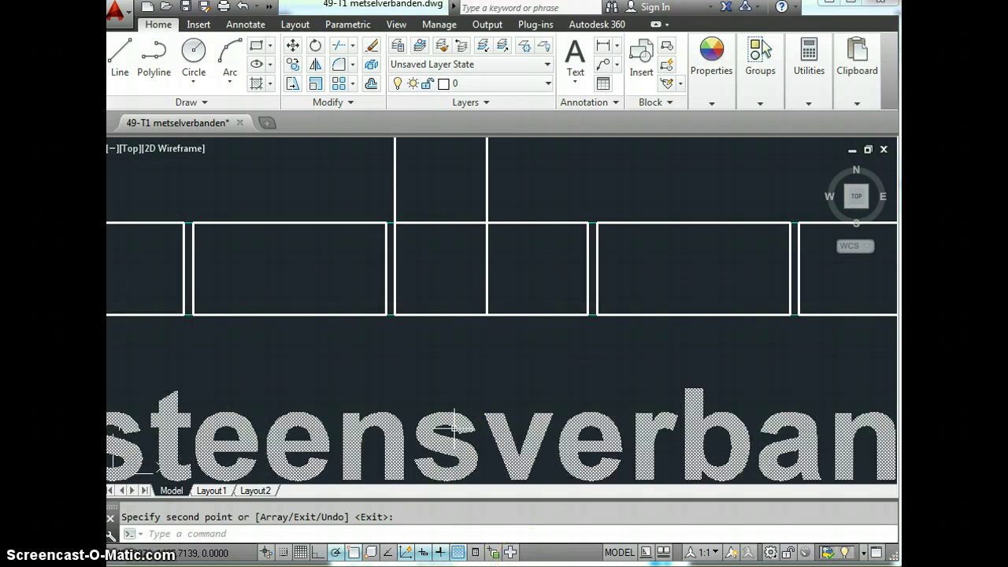
pyautogui.hotkey('alt', 'Tab')
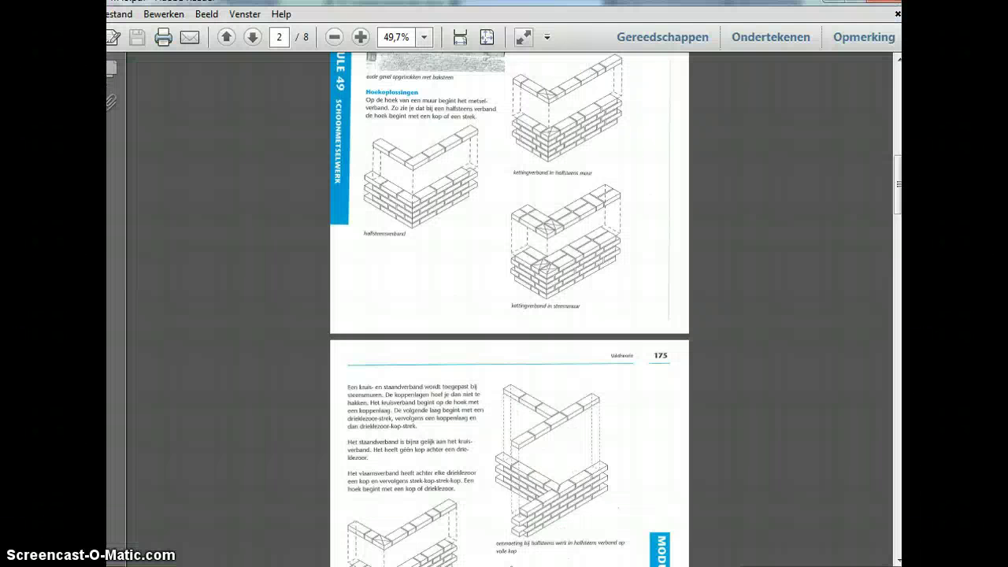
pyautogui.scroll(-3, 584, 422)
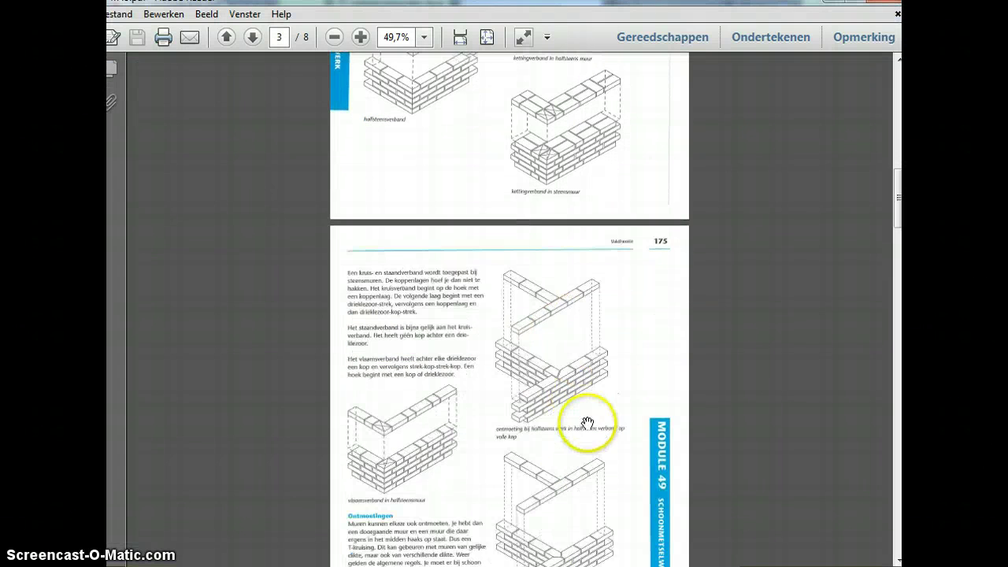
pyautogui.moveTo(544, 319); pyautogui.dragTo(512, 249)
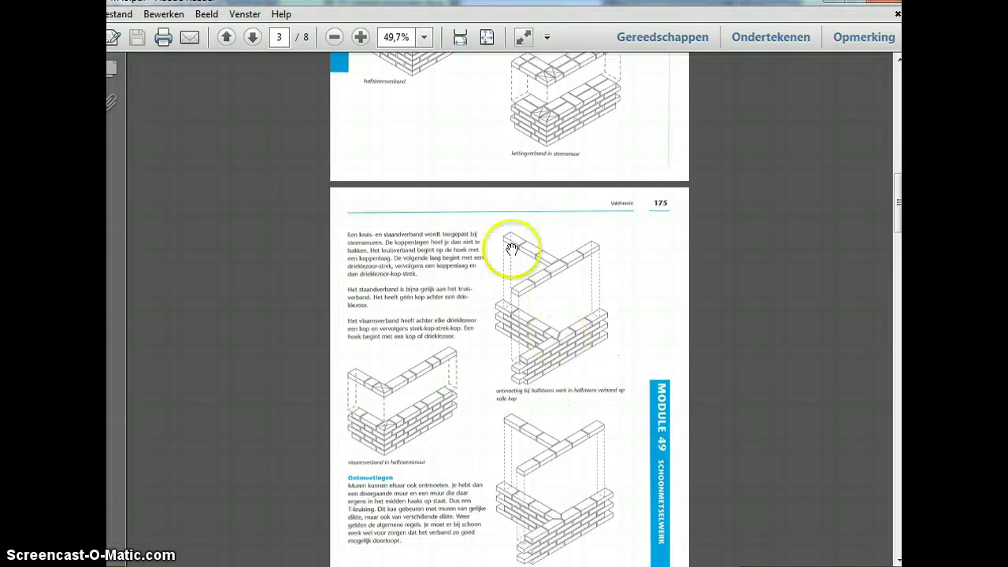
pyautogui.click(359, 37)
pyautogui.click(359, 37)
pyautogui.moveTo(636, 314); pyautogui.dragTo(227, 80)
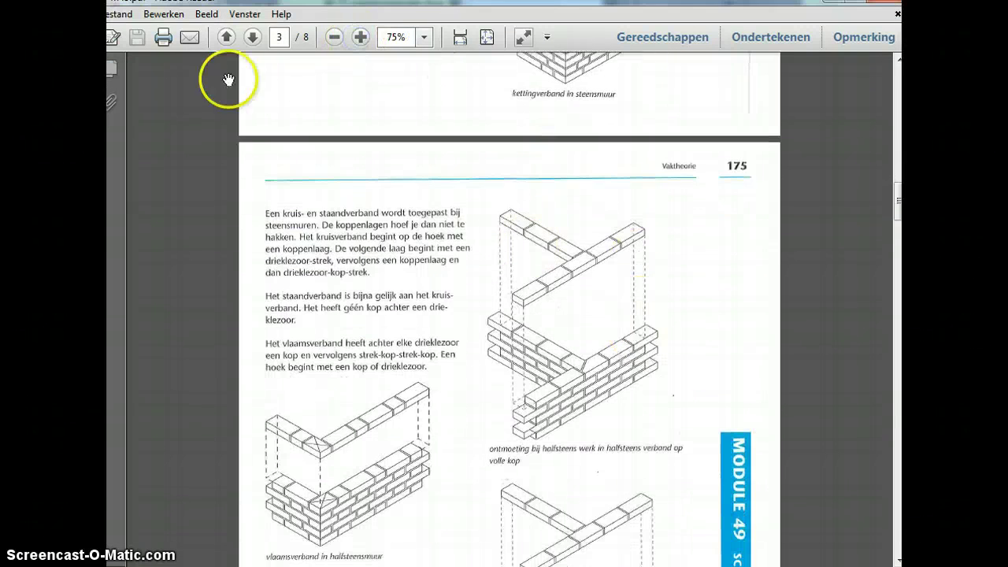
pyautogui.click(360, 37)
pyautogui.moveTo(743, 333); pyautogui.dragTo(636, 299)
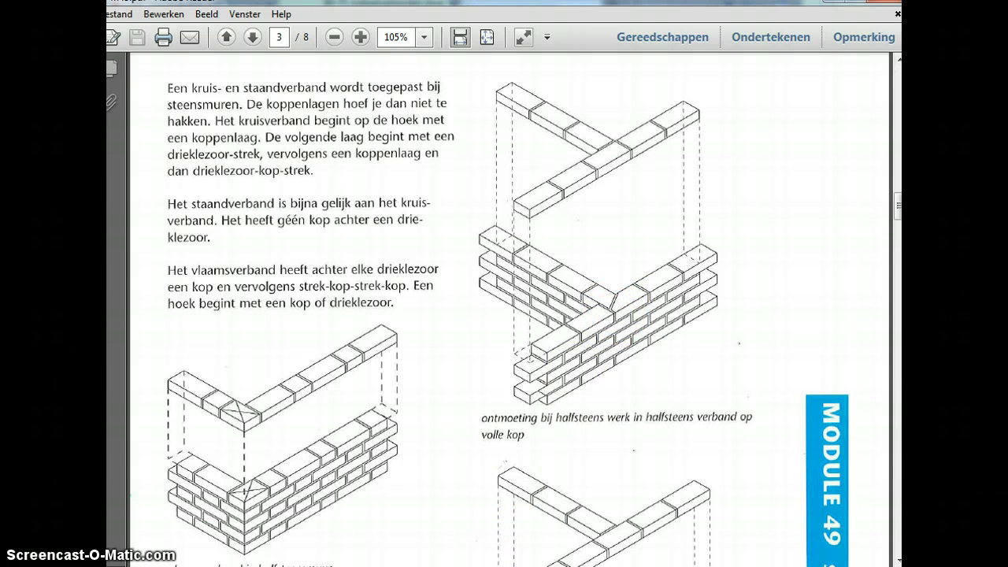
# Step: Return to the AutoCAD drawing and draw a diagonal line from the wall junction's upper-right corner to the midpoint of the overlapped brick's left edge
pyautogui.click(459, 503)
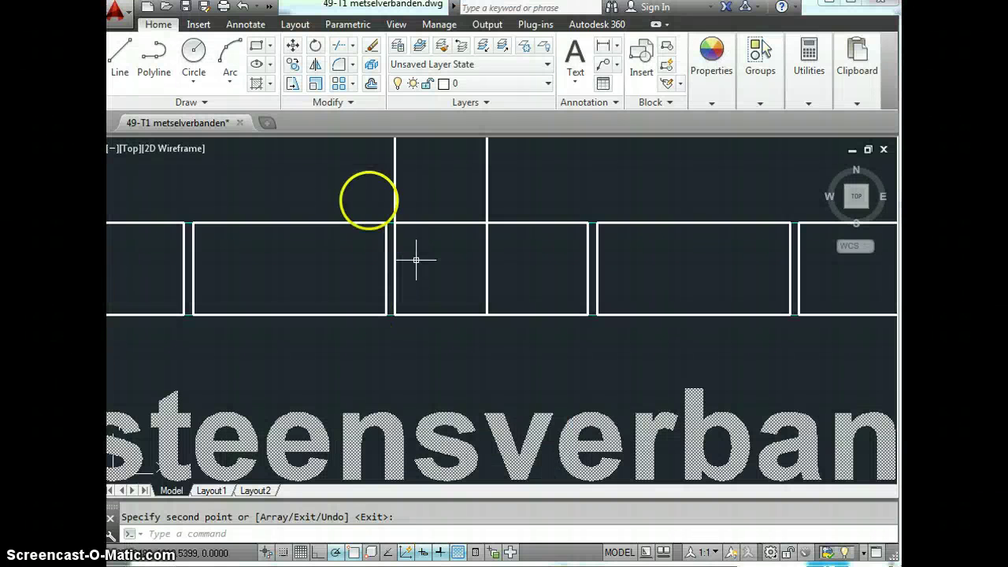
pyautogui.click(118, 57)
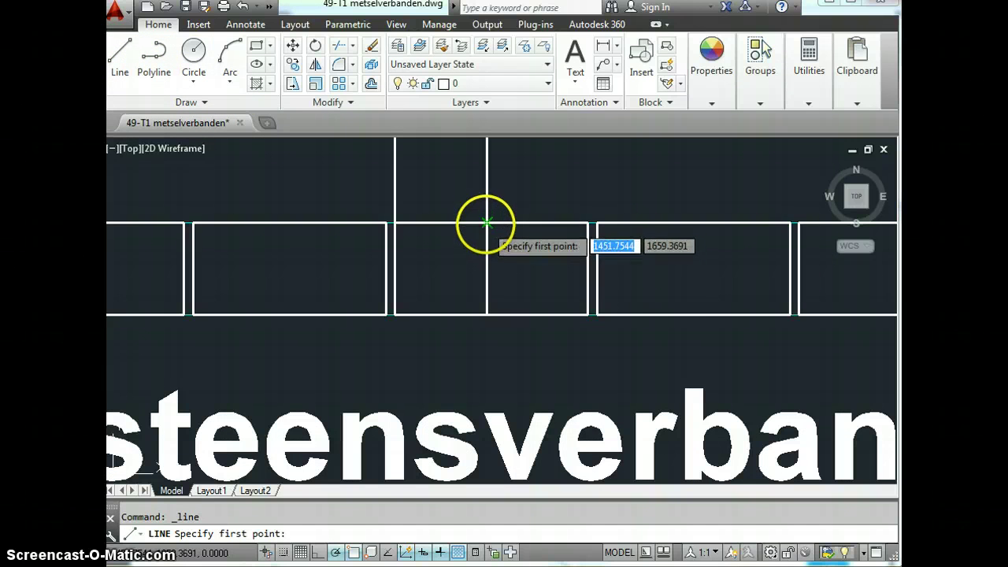
pyautogui.click(486, 224)
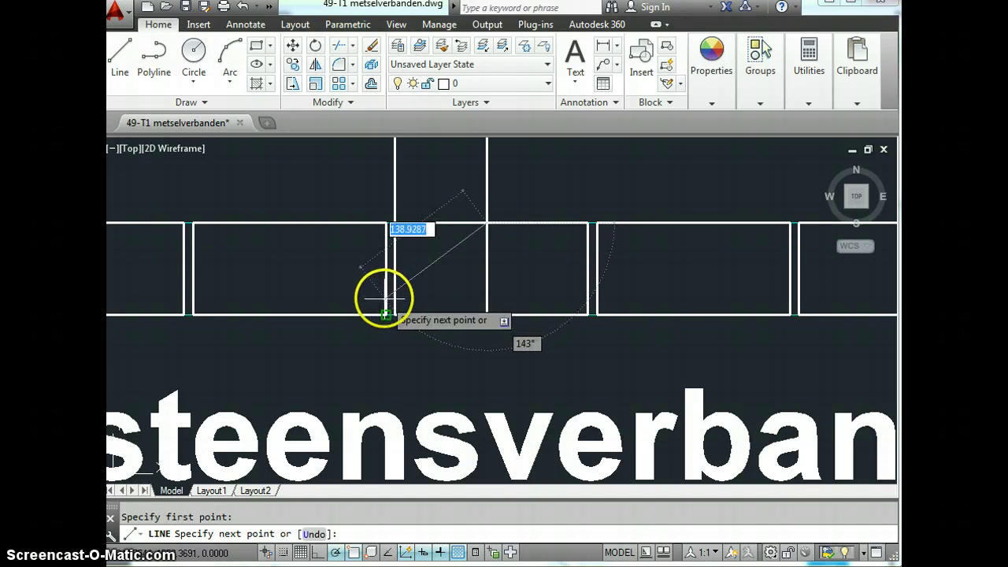
pyautogui.click(394, 271)
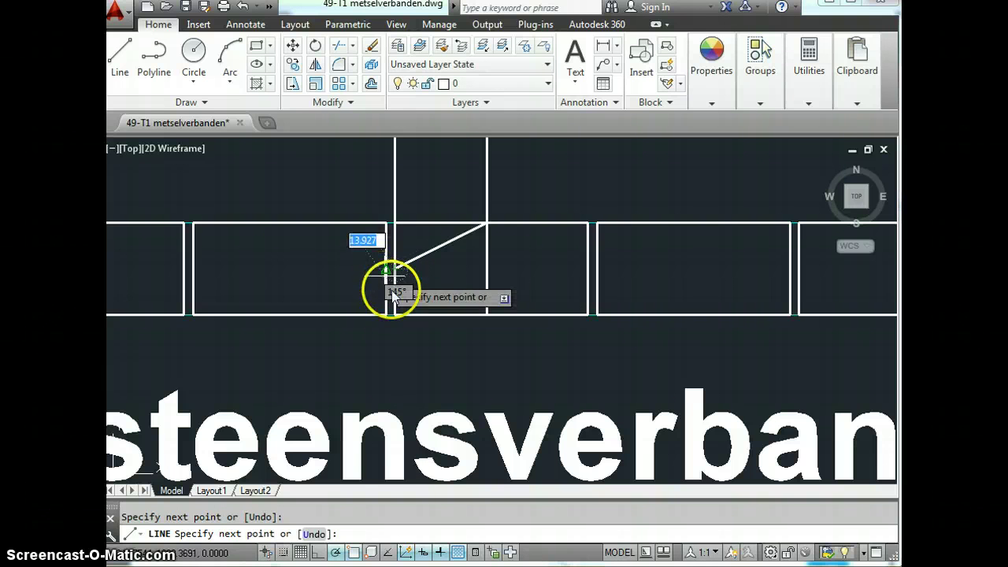
pyautogui.rightClick(410, 283)
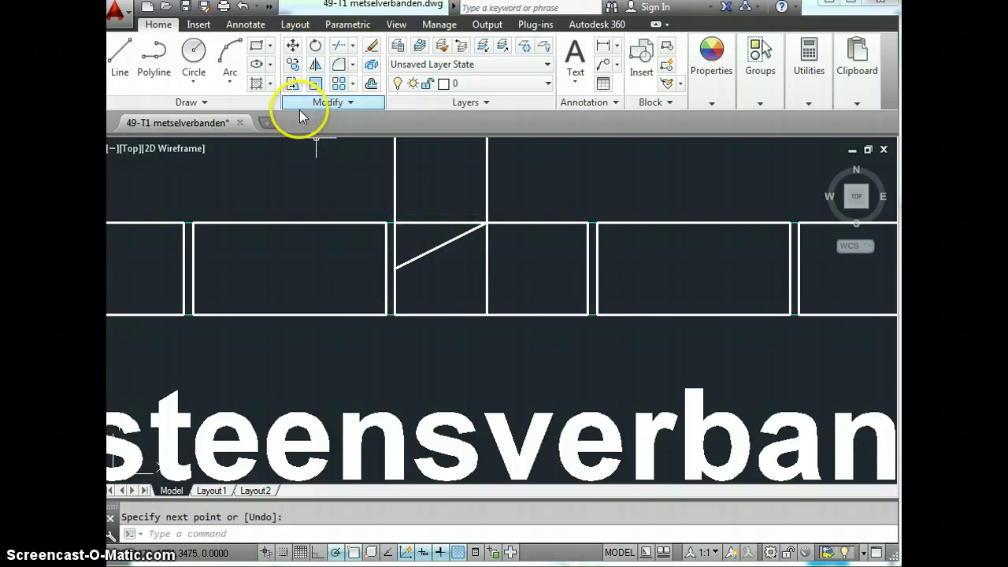
# Step: Offset the diagonal cut line by 10 towards its upper side to form the joint
pyautogui.click(371, 85)
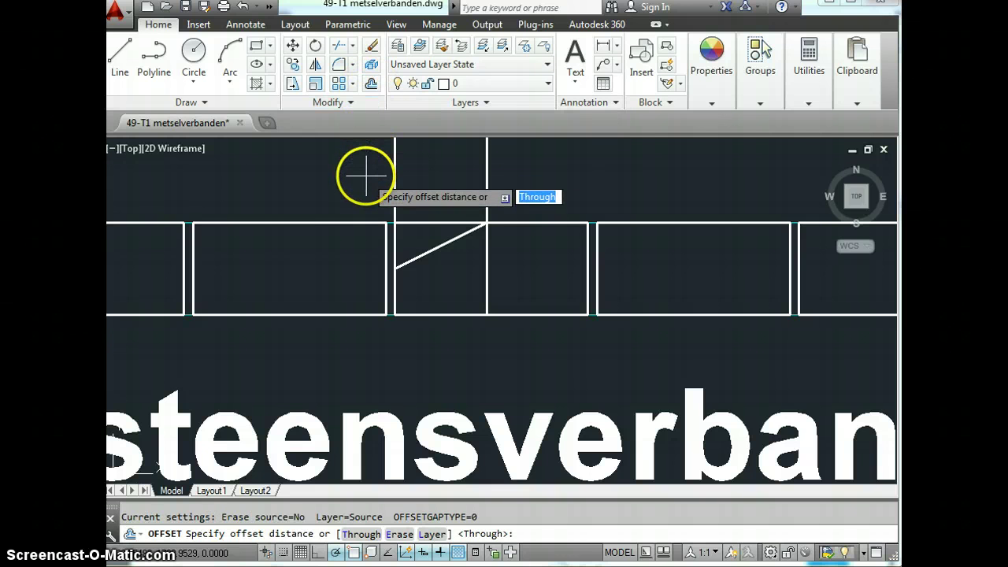
pyautogui.press('Return')
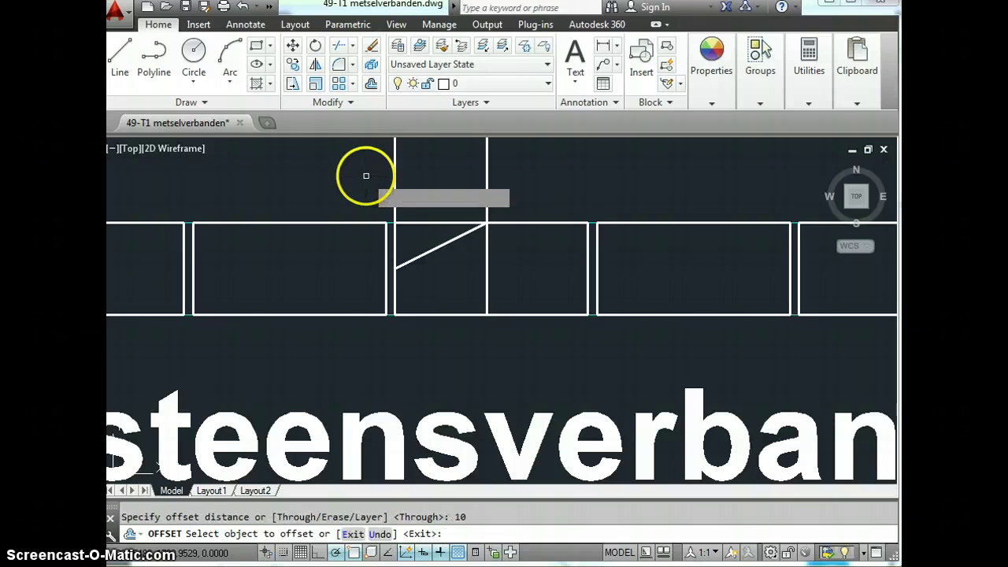
pyautogui.click(422, 252)
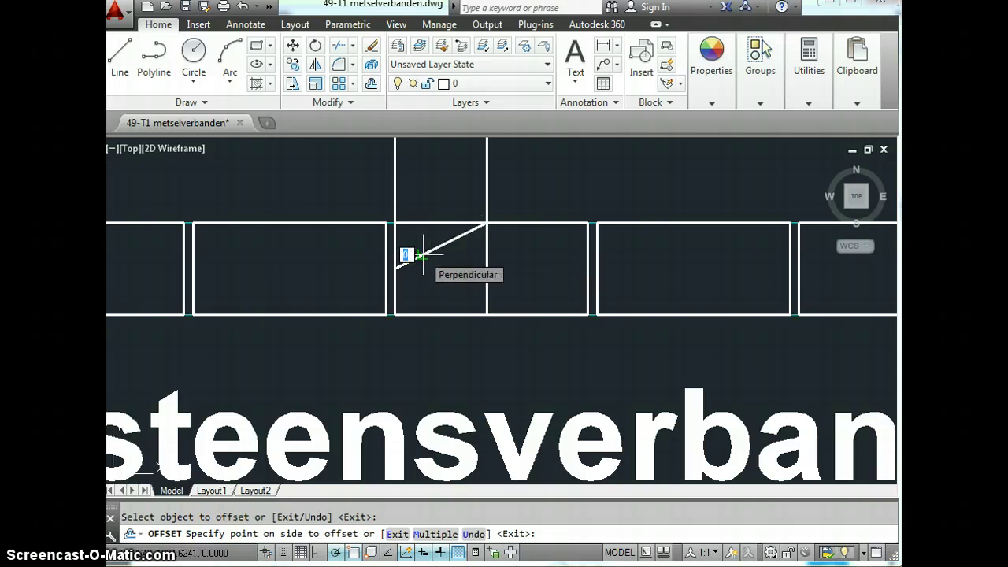
pyautogui.click(403, 220)
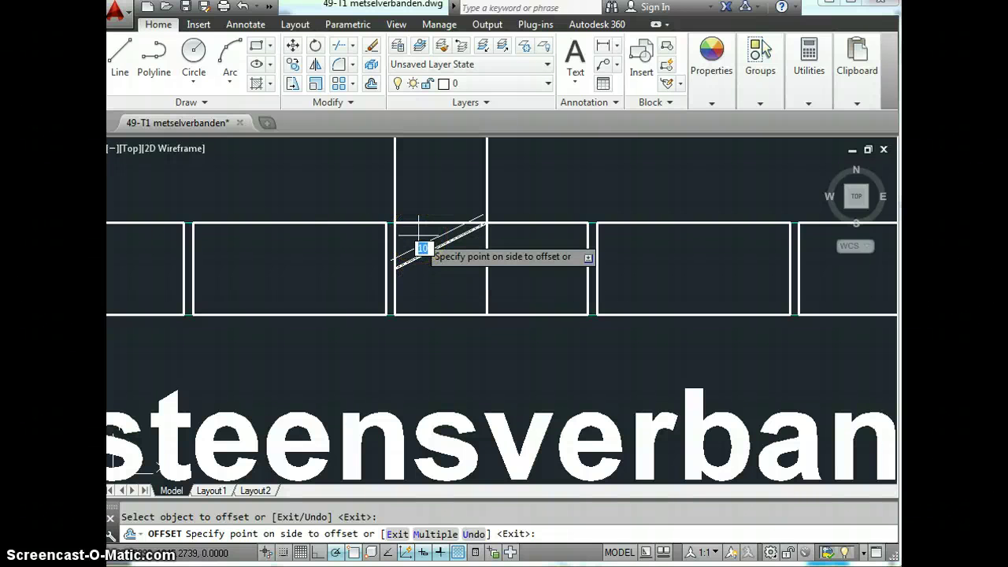
pyautogui.click(418, 234)
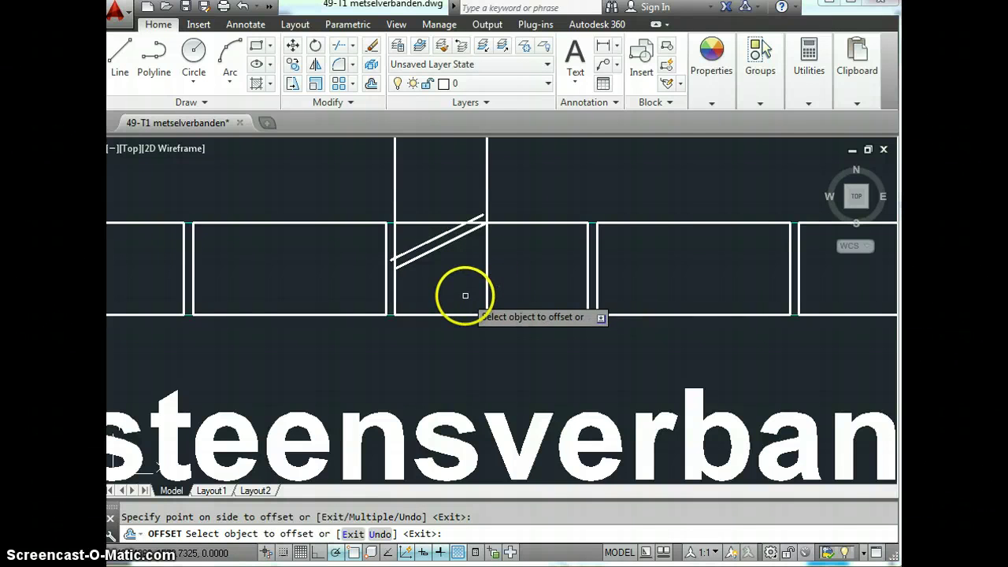
pyautogui.press('Return')
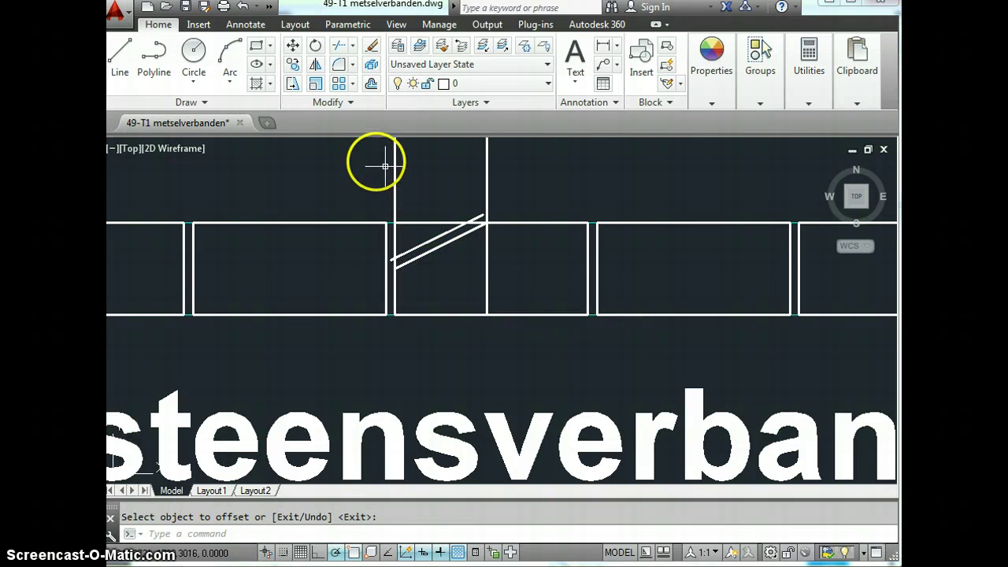
# Step: Trim the overlapping brick edges at the upper plan's wall junction against the two diagonal lines, clearing the joint between them
pyautogui.click(339, 45)
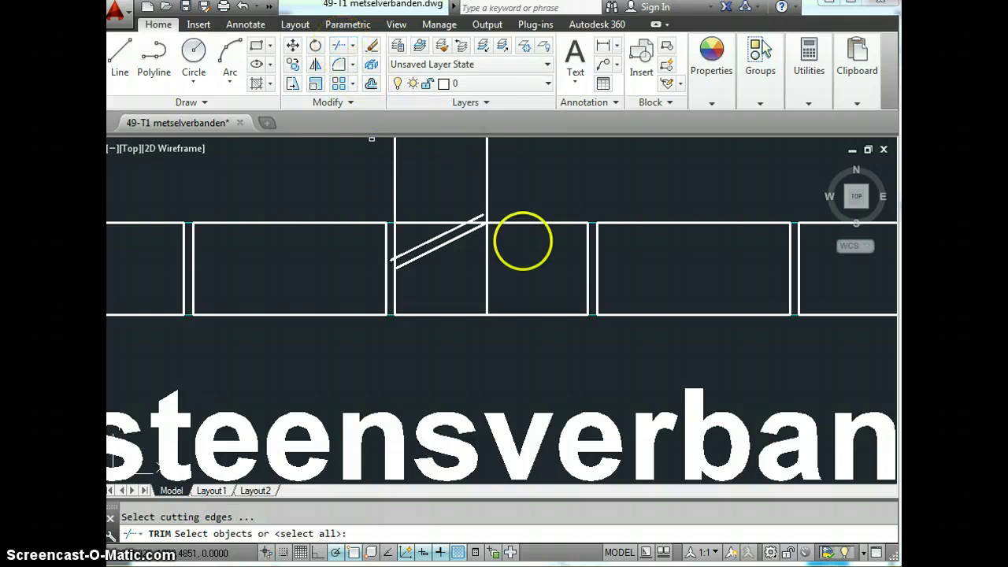
pyautogui.click(548, 288)
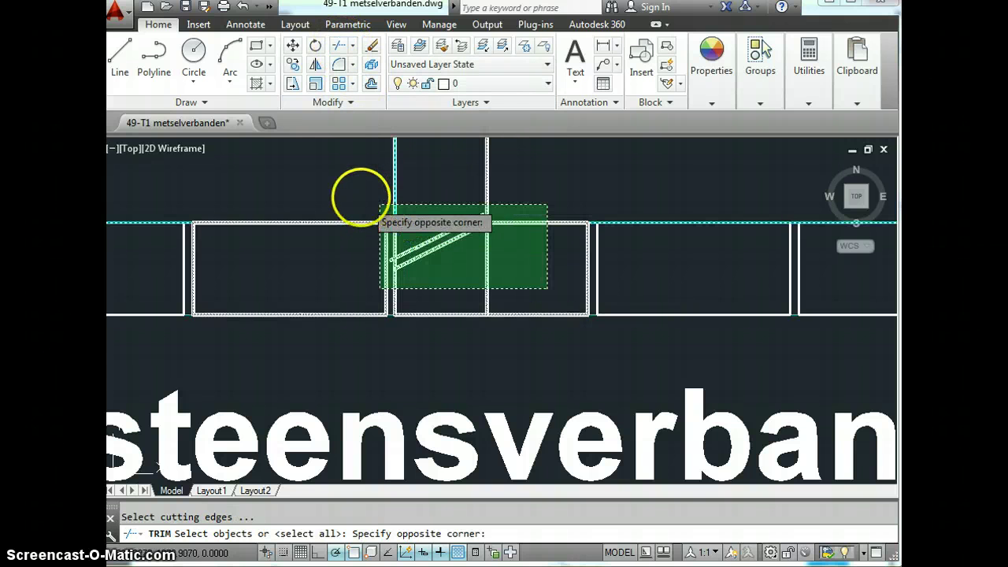
pyautogui.click(360, 195)
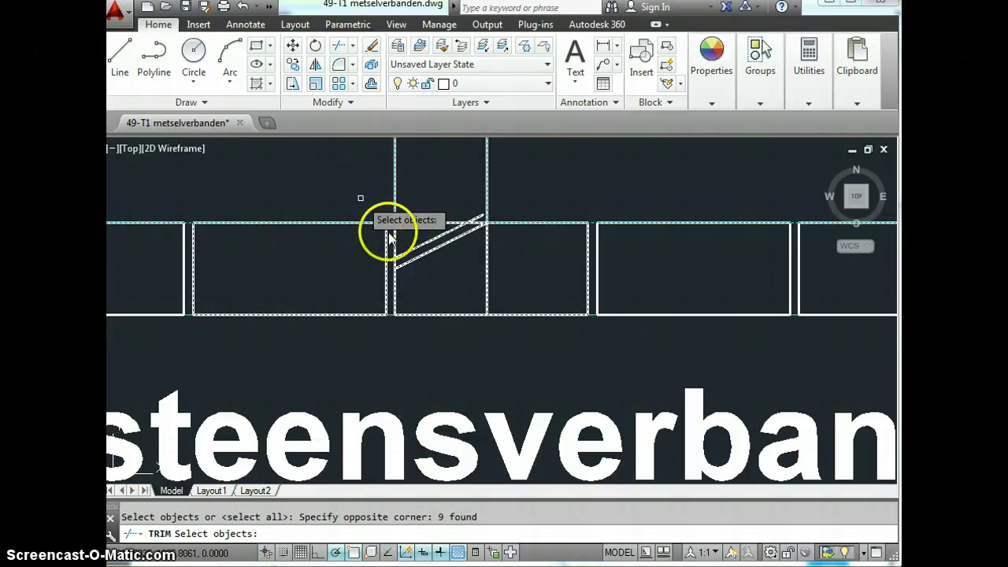
pyautogui.press('Return')
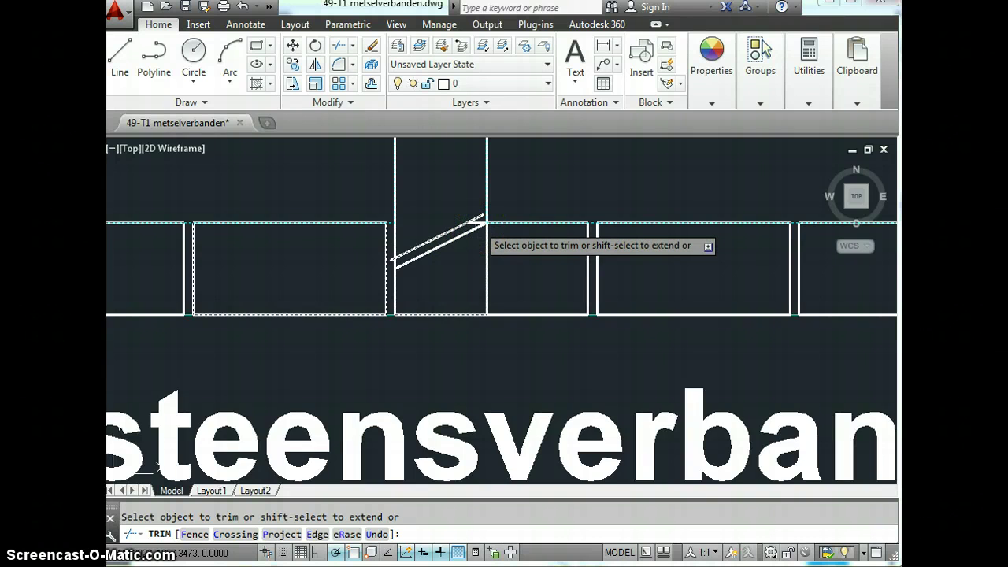
pyautogui.scroll(4, 475, 229)
pyautogui.scroll(-2, 475, 229)
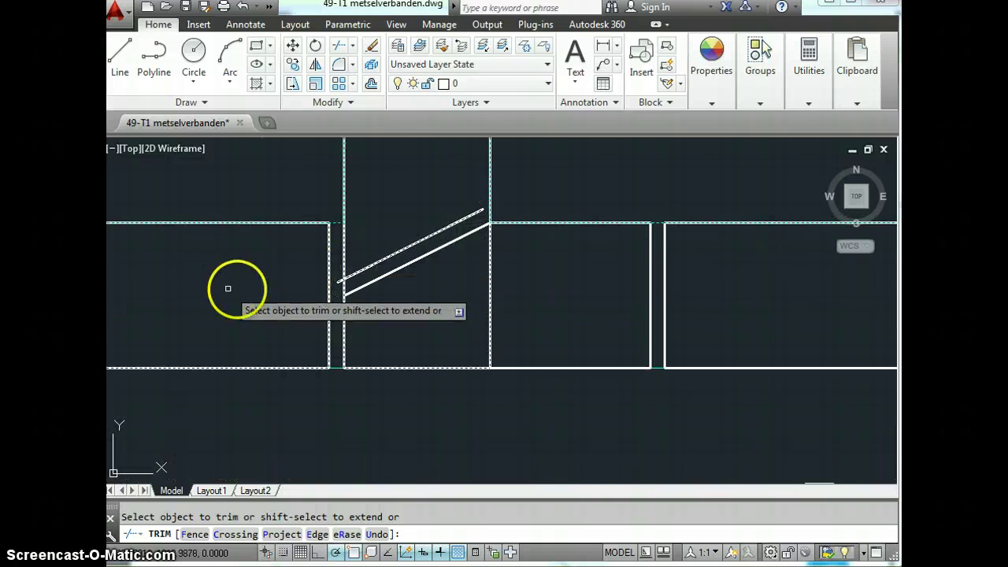
pyautogui.click(344, 287)
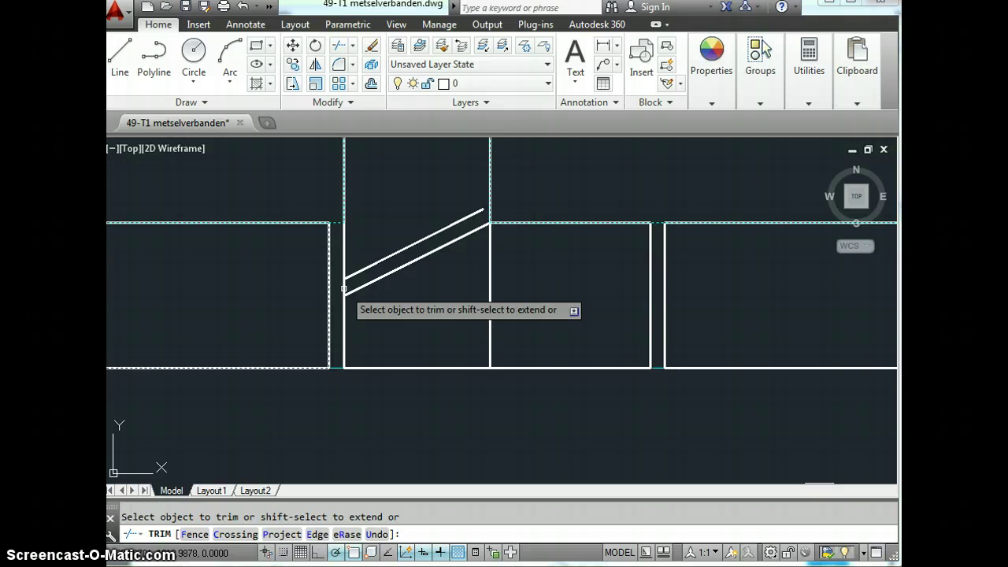
pyautogui.click(487, 285)
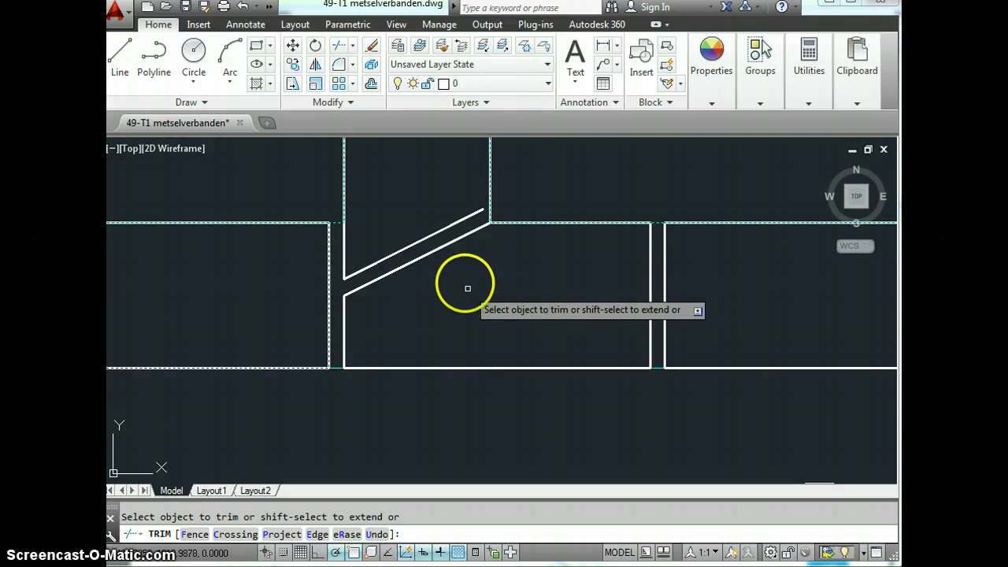
pyautogui.press('Return')
pyautogui.scroll(2, 467, 230)
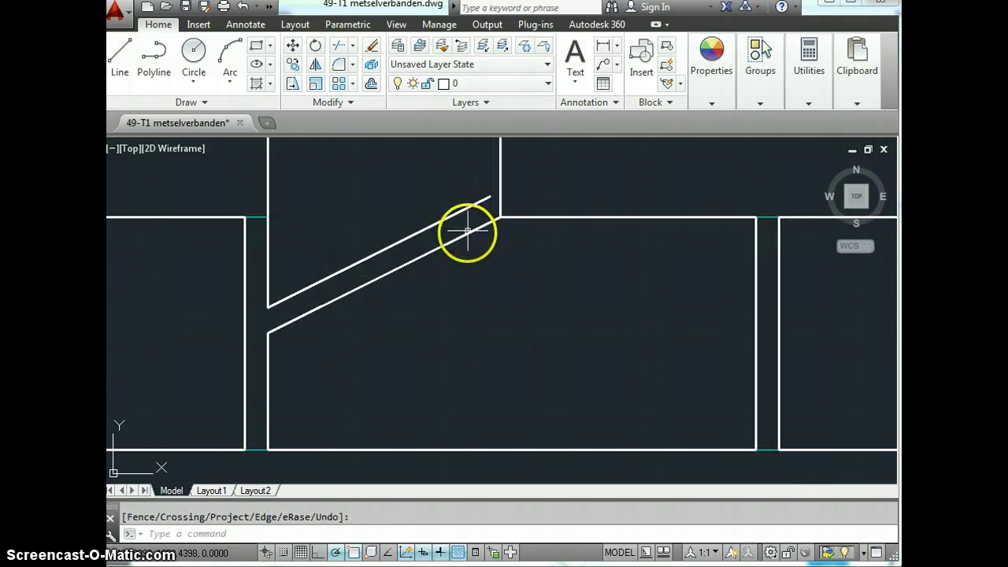
# Step: Stretch the upper end of the upper diagonal joint line along its direction to meet the middle wall's right edge
pyautogui.scroll(2, 494, 170)
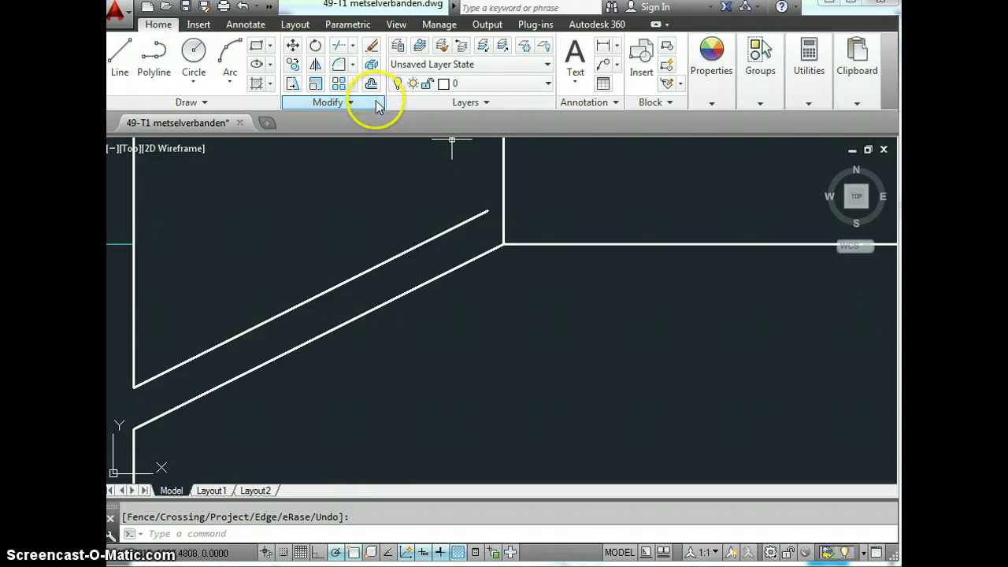
pyautogui.press('Escape')
pyautogui.click(487, 211)
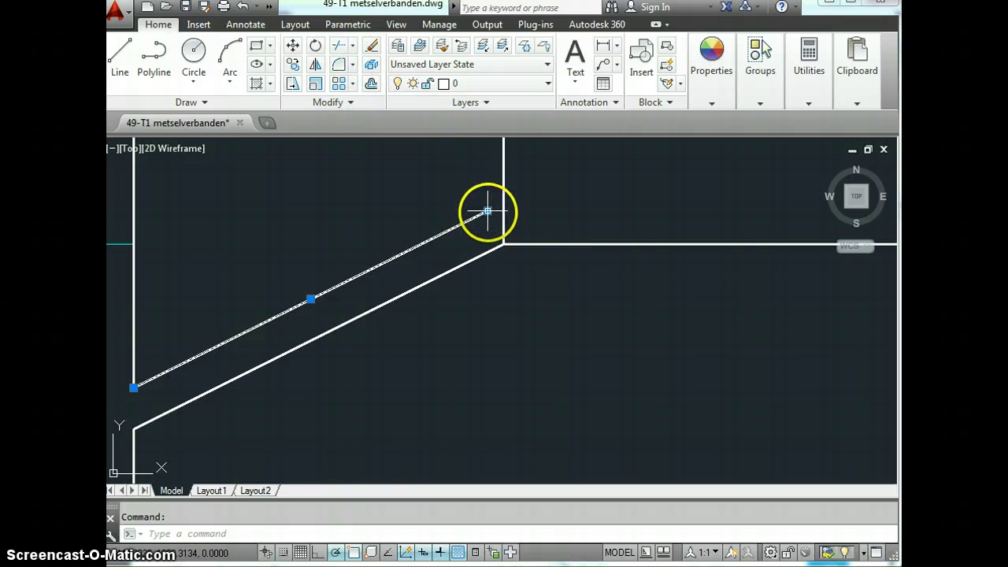
pyautogui.click(487, 212)
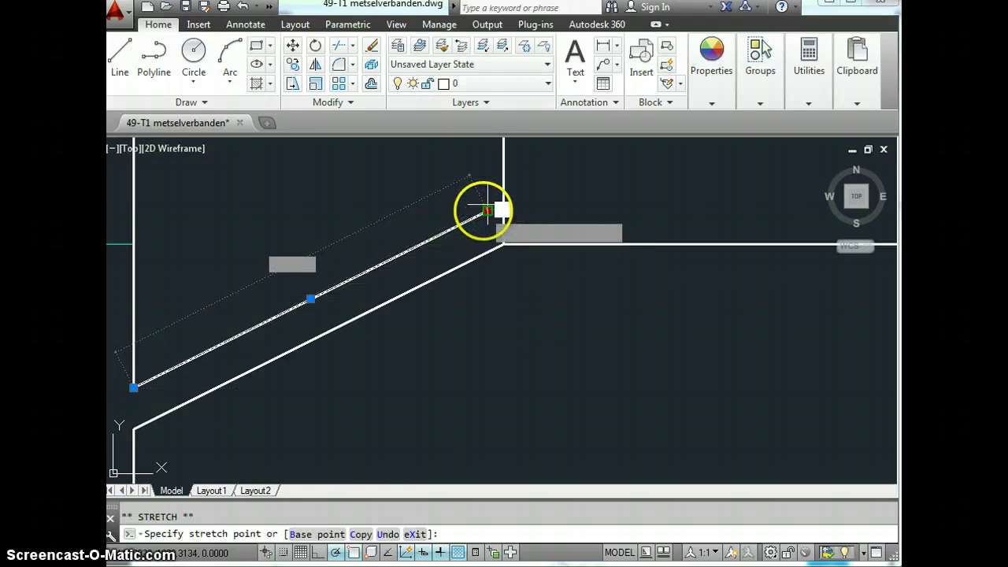
pyautogui.scroll(3, 499, 206)
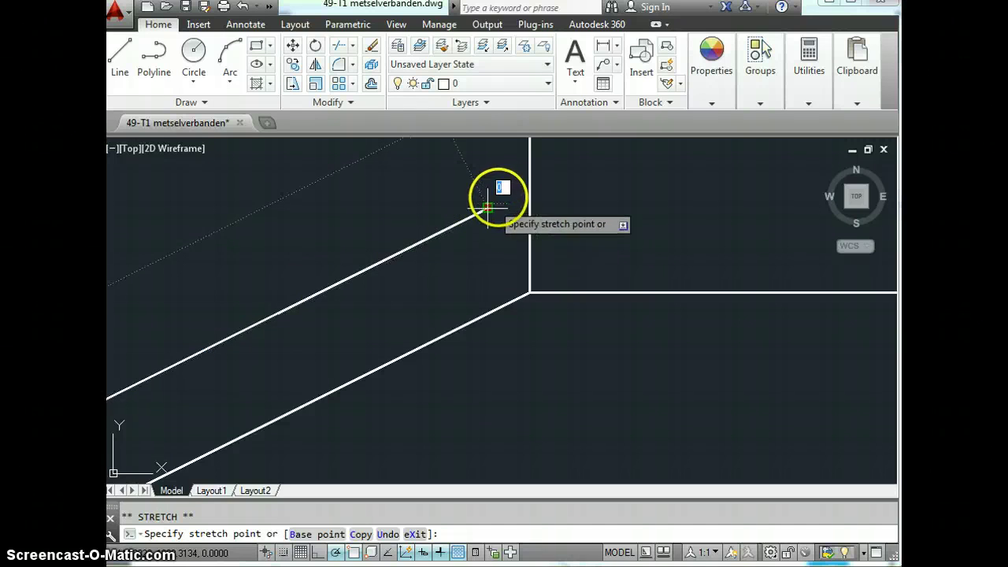
pyautogui.click(530, 186)
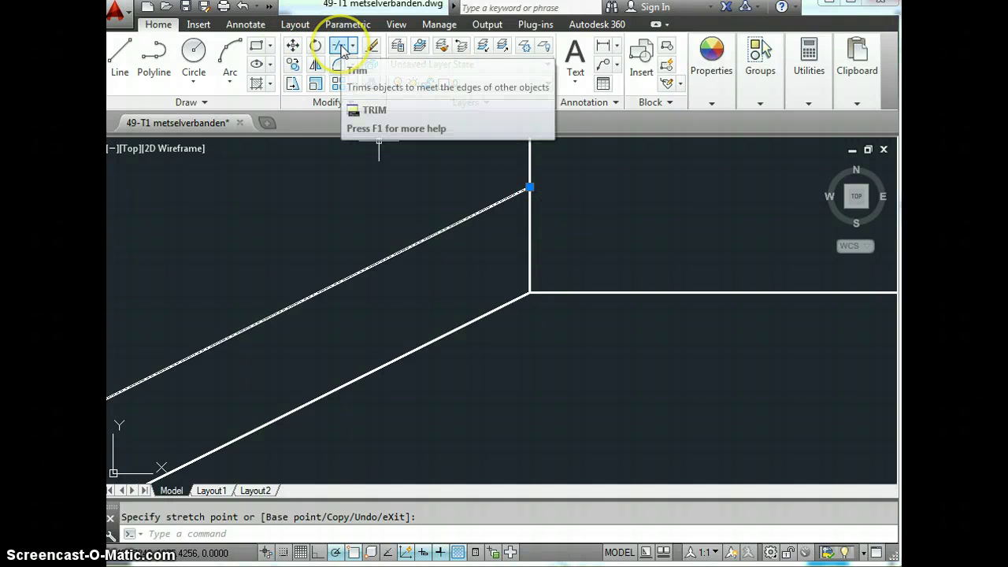
pyautogui.press('Escape')
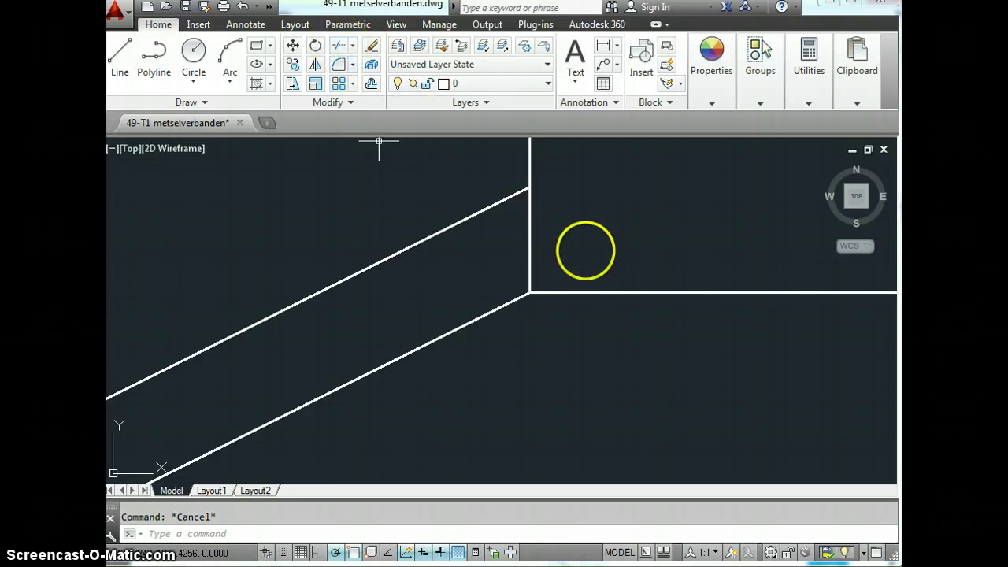
# Step: Trim away the segment of the middle wall's right edge between the two diagonal lines, opening the joint
pyautogui.click(585, 304)
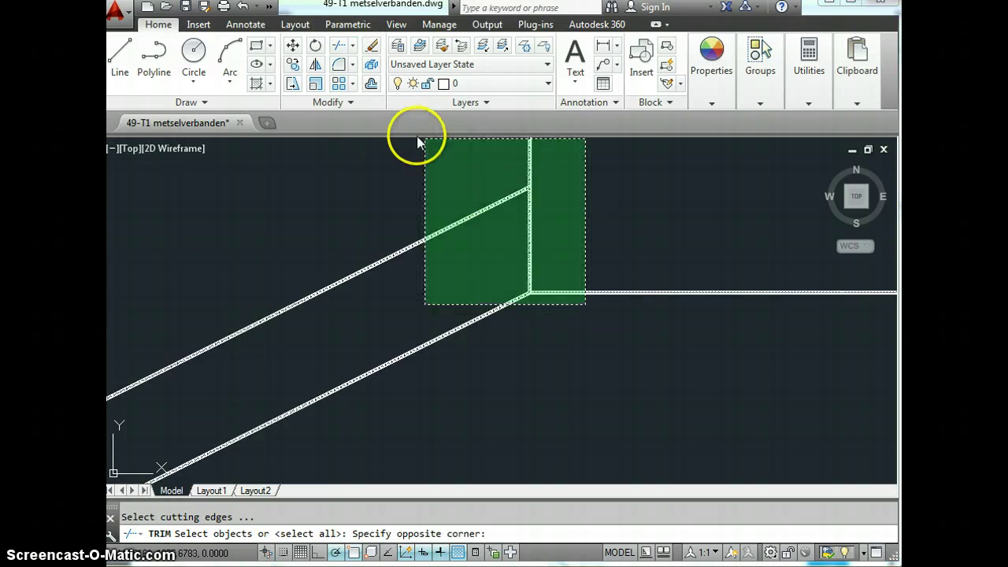
pyautogui.click(420, 166)
pyautogui.press('Return')
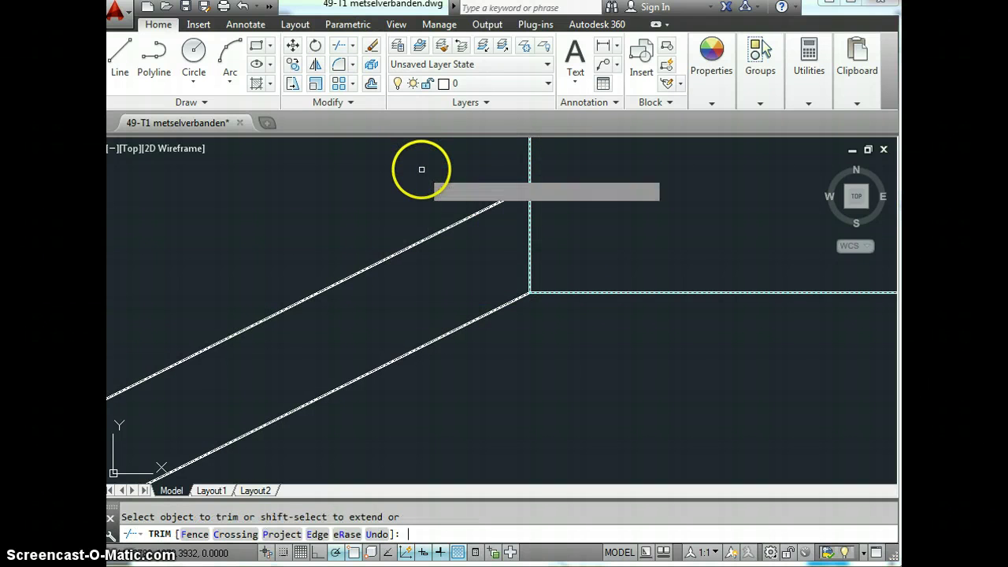
pyautogui.click(531, 244)
pyautogui.press('Return')
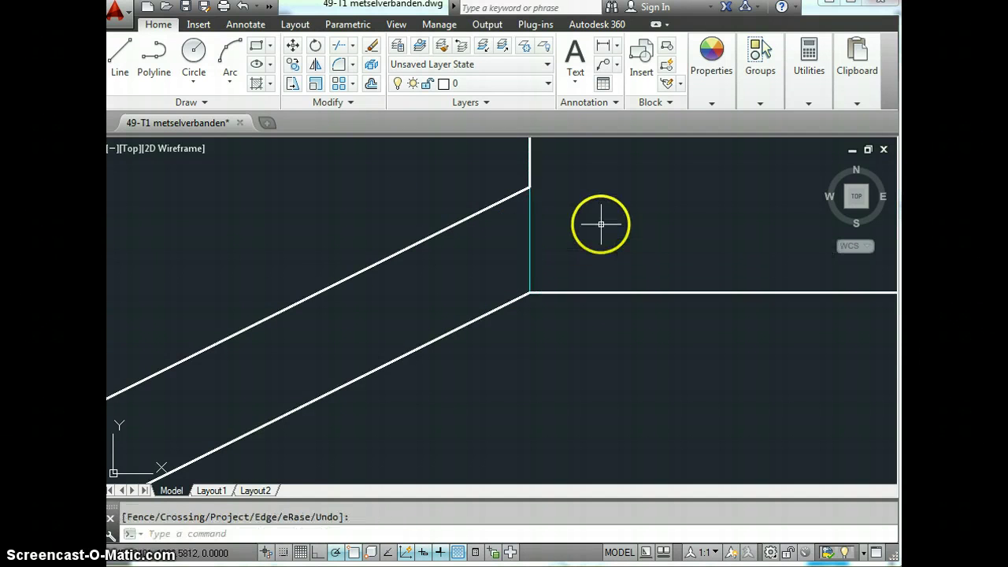
# Step: Copy three full bricks from the Halfsteensverband elevation's bottom course twice into the second course, continuing from the half brick
pyautogui.scroll(-8, 601, 226)
pyautogui.scroll(-6, 601, 226)
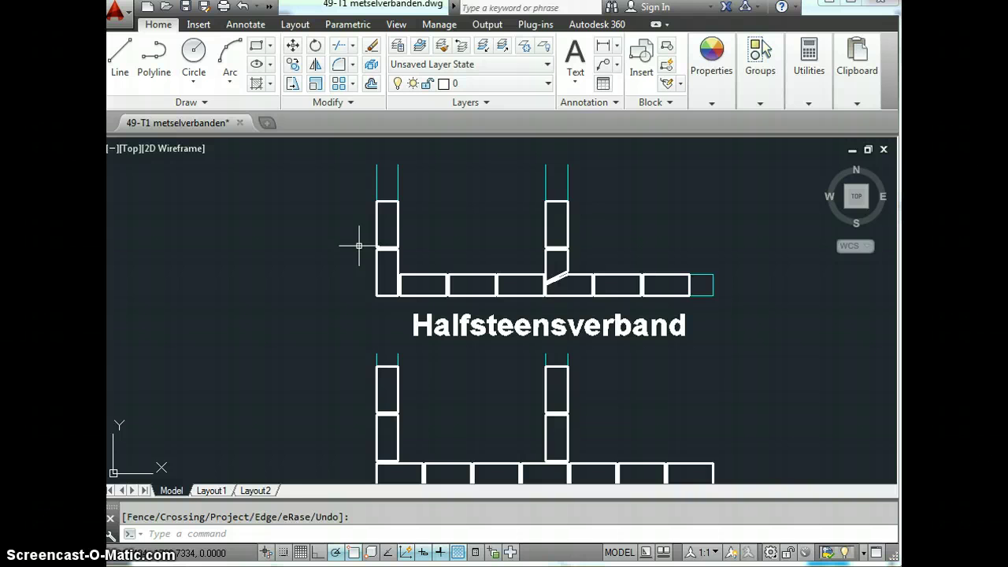
pyautogui.scroll(-2, 334, 249)
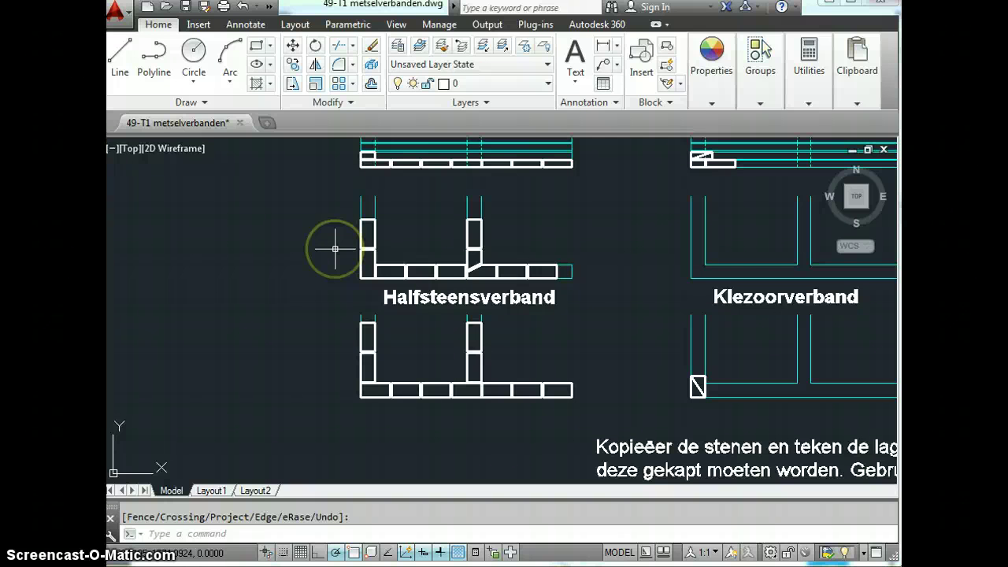
pyautogui.scroll(2, 450, 144)
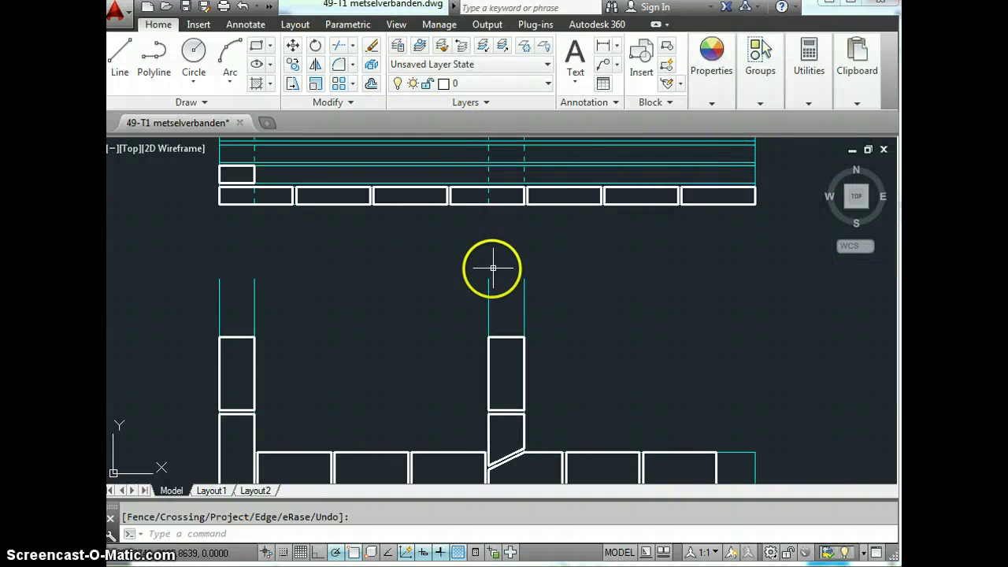
pyautogui.scroll(2, 472, 280)
pyautogui.moveTo(481, 297)
pyautogui.mouseDown(button='middle')
pyautogui.moveTo(524, 398)
pyautogui.moveTo(514, 465)
pyautogui.moveTo(508, 453)
pyautogui.mouseUp(button='middle')
pyautogui.scroll(-2, 508, 454)
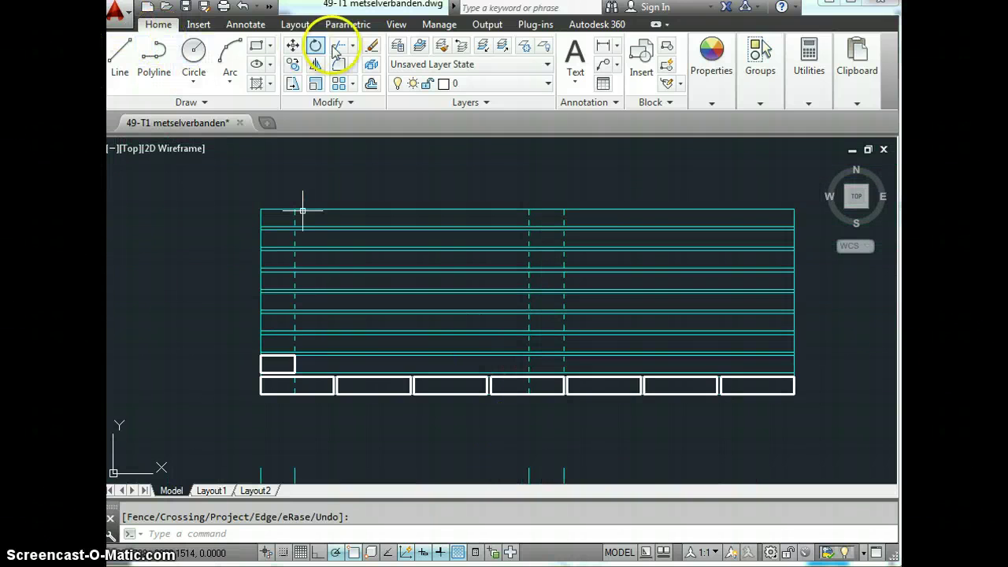
pyautogui.click(292, 63)
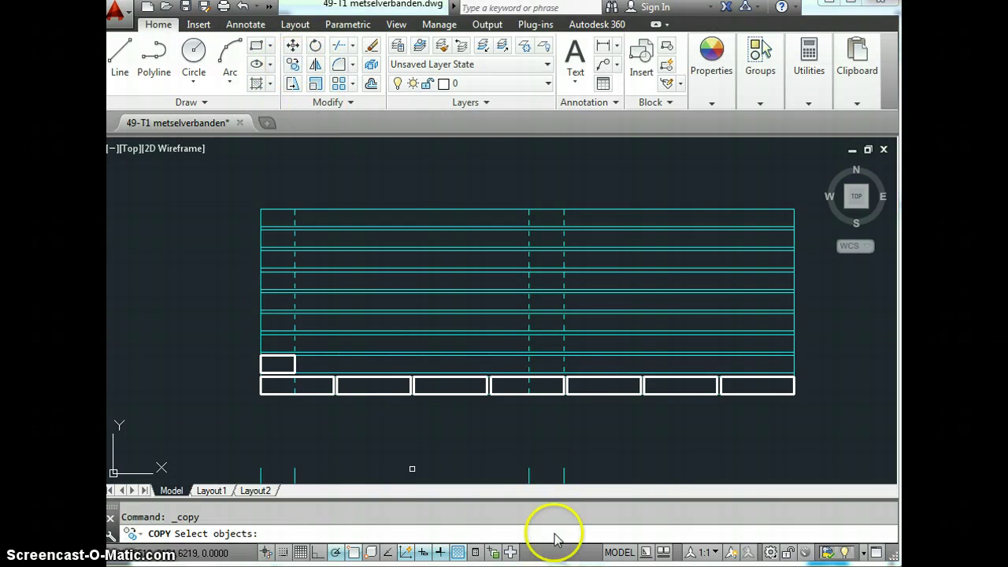
pyautogui.click(504, 386)
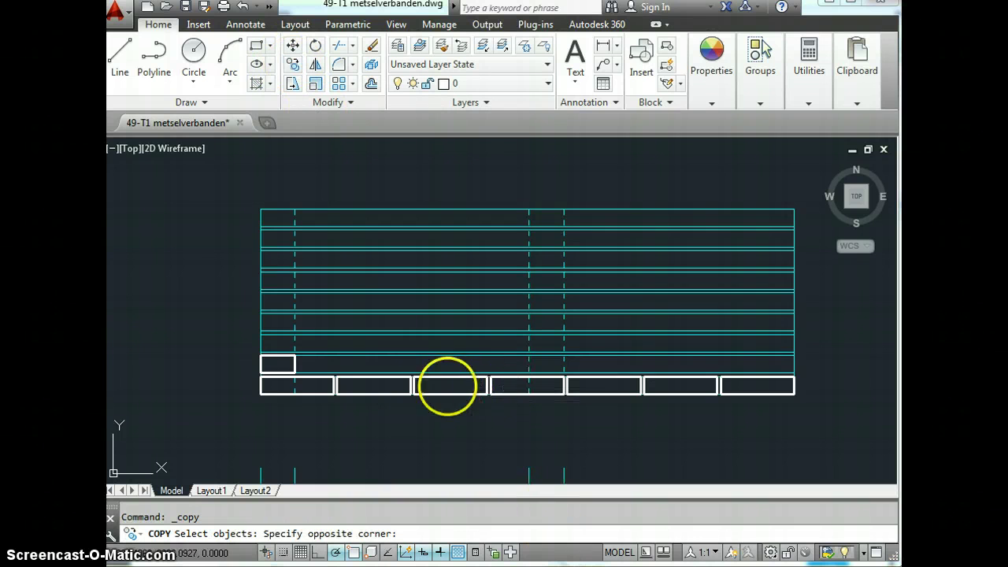
pyautogui.click(337, 386)
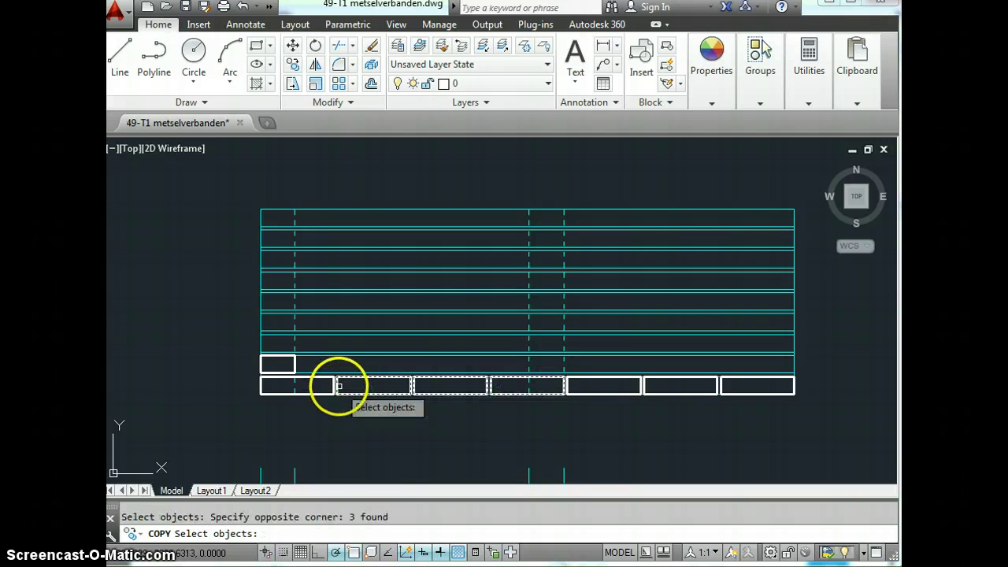
pyautogui.press('Return')
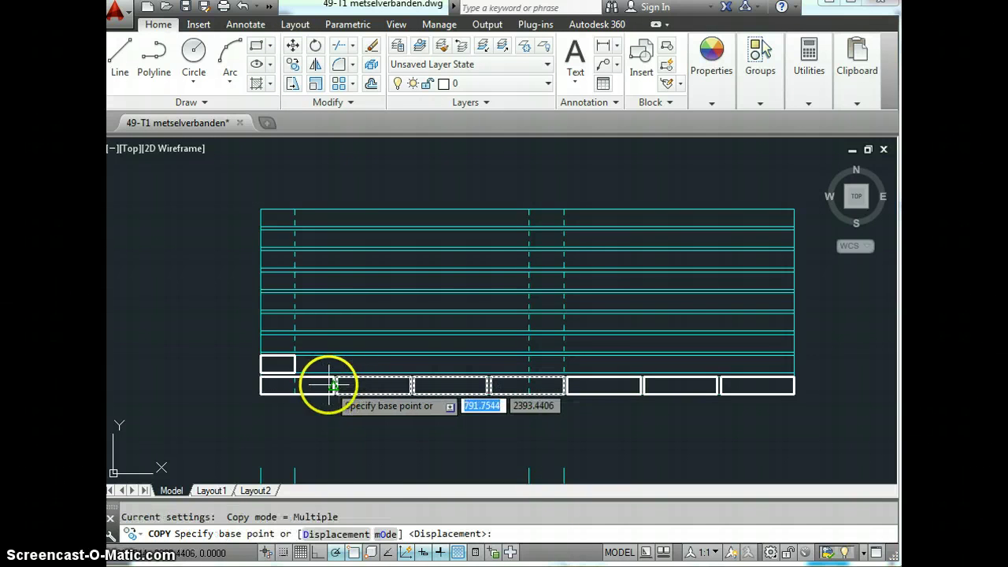
pyautogui.scroll(4, 329, 381)
pyautogui.click(336, 366)
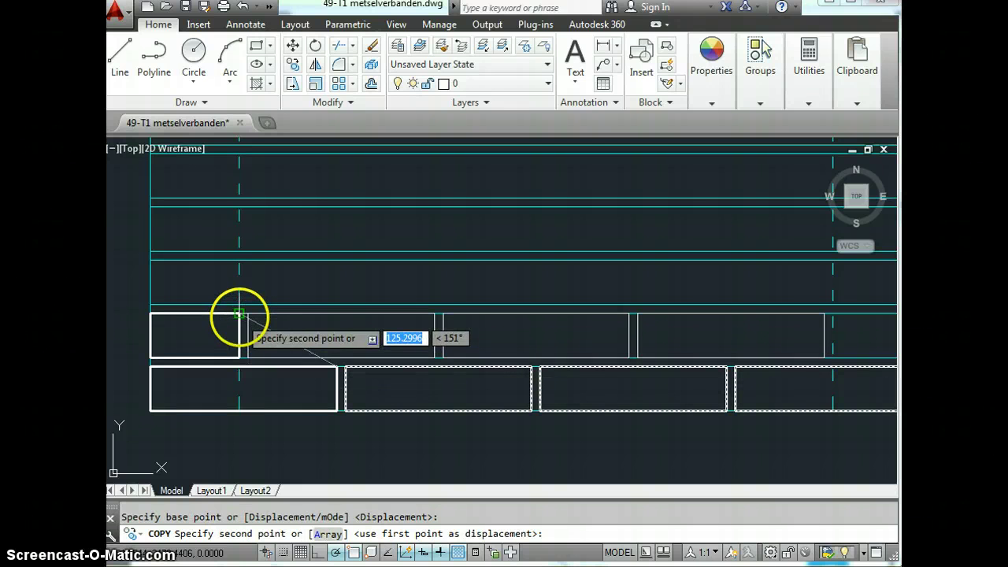
pyautogui.click(239, 314)
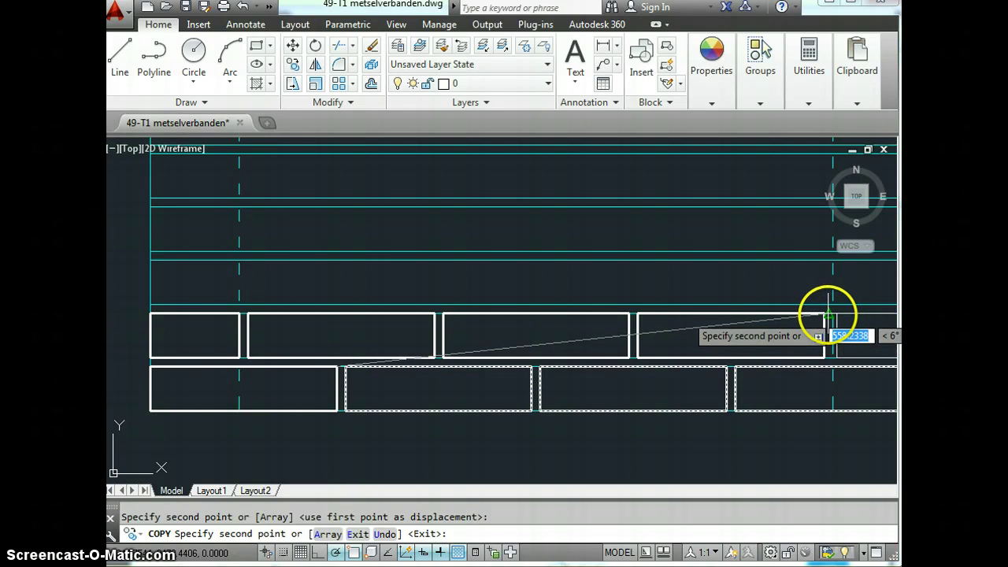
pyautogui.click(826, 314)
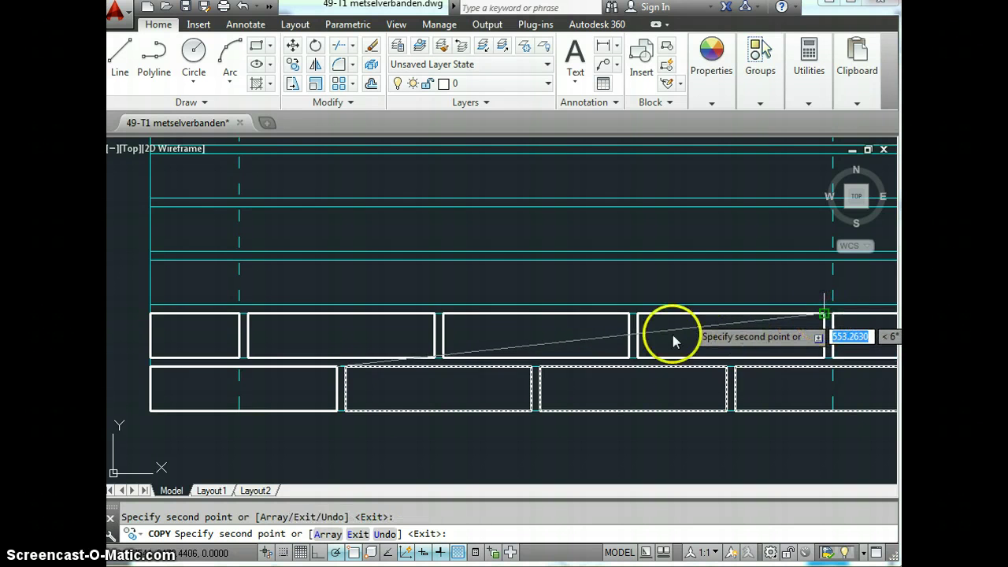
pyautogui.scroll(-2, 622, 346)
pyautogui.scroll(-4, 453, 370)
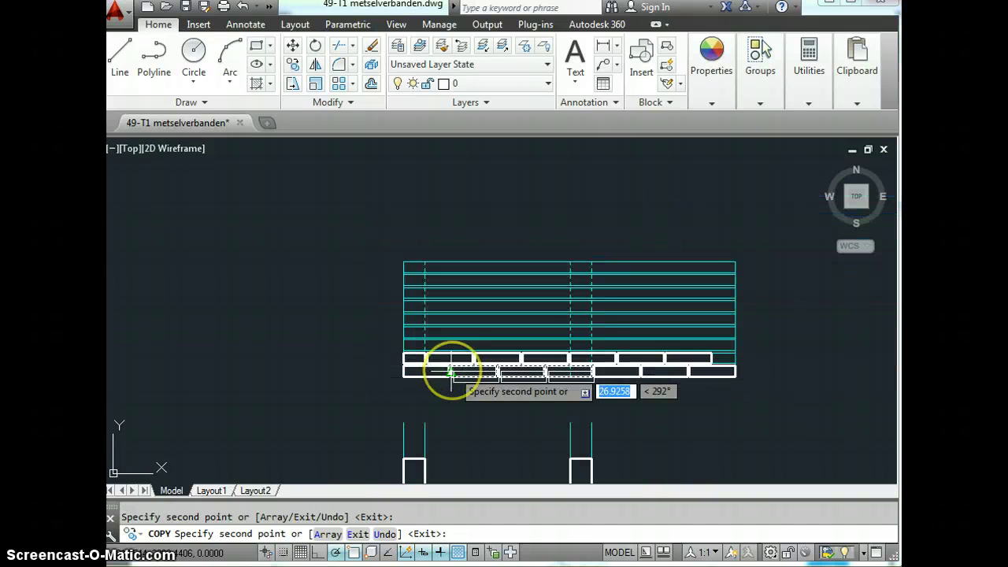
pyautogui.press('Return')
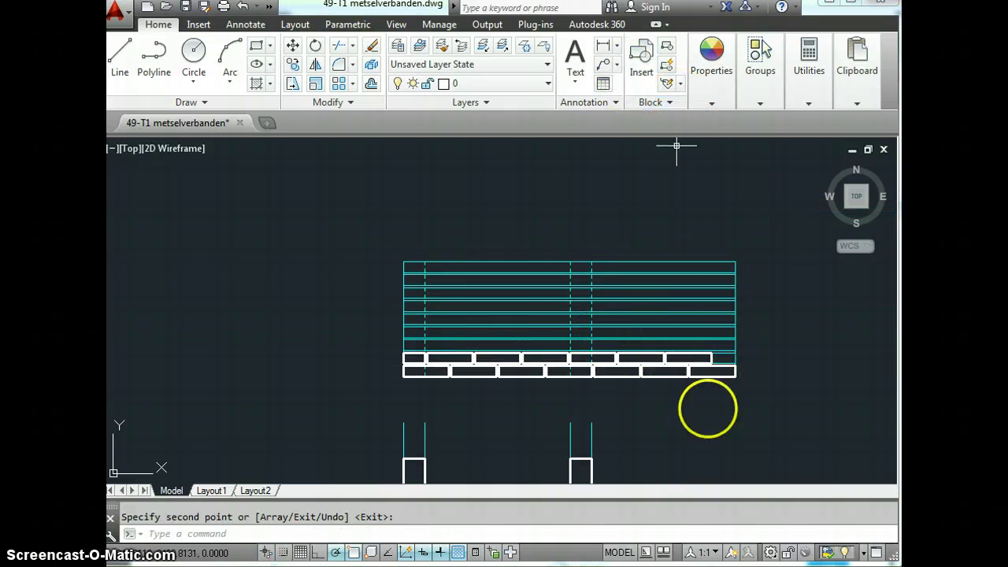
# Step: Copy the second course's left half brick to the right end of that course, aligned with the wall edge
pyautogui.click(293, 68)
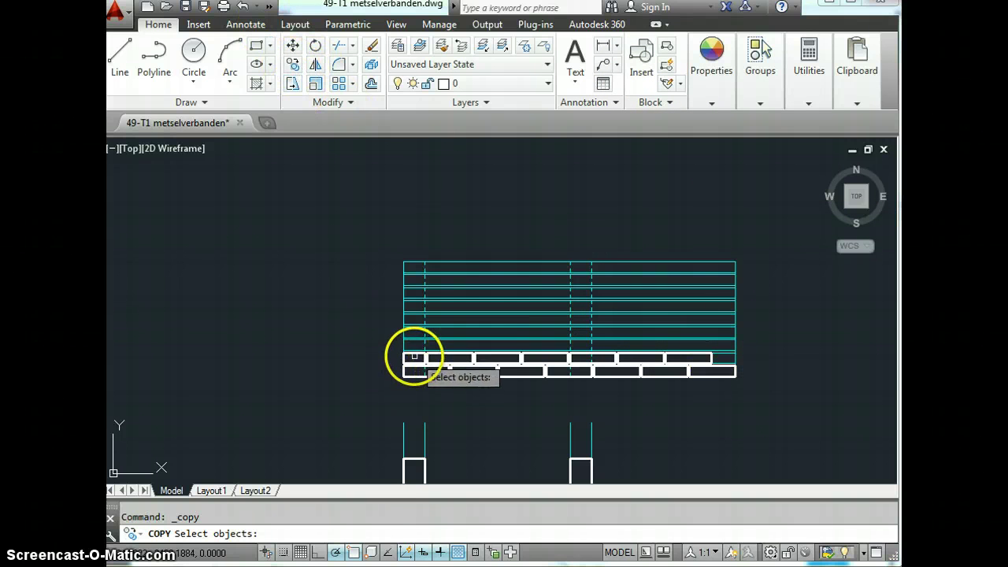
pyautogui.scroll(4, 414, 354)
pyautogui.scroll(2, 414, 355)
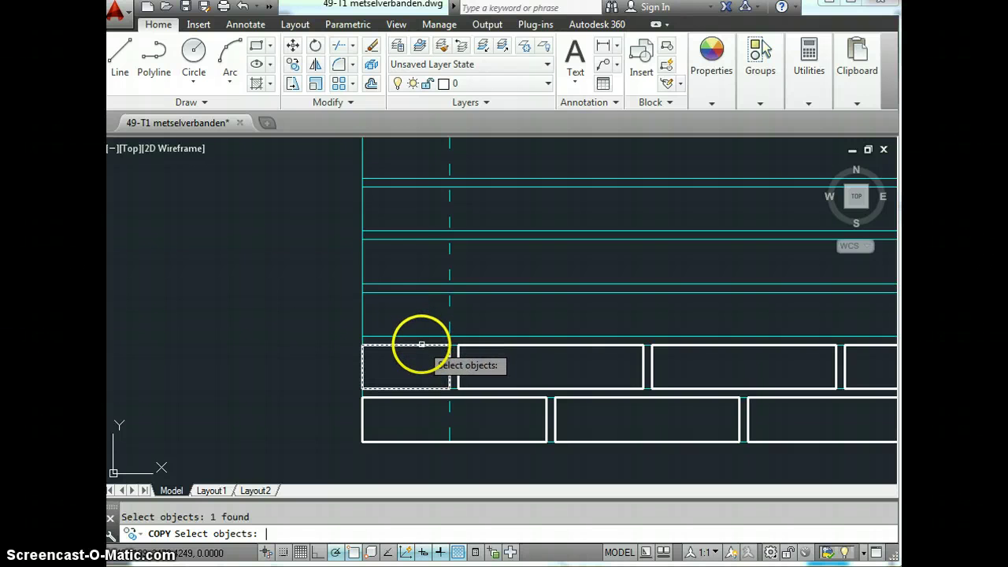
pyautogui.press('Return')
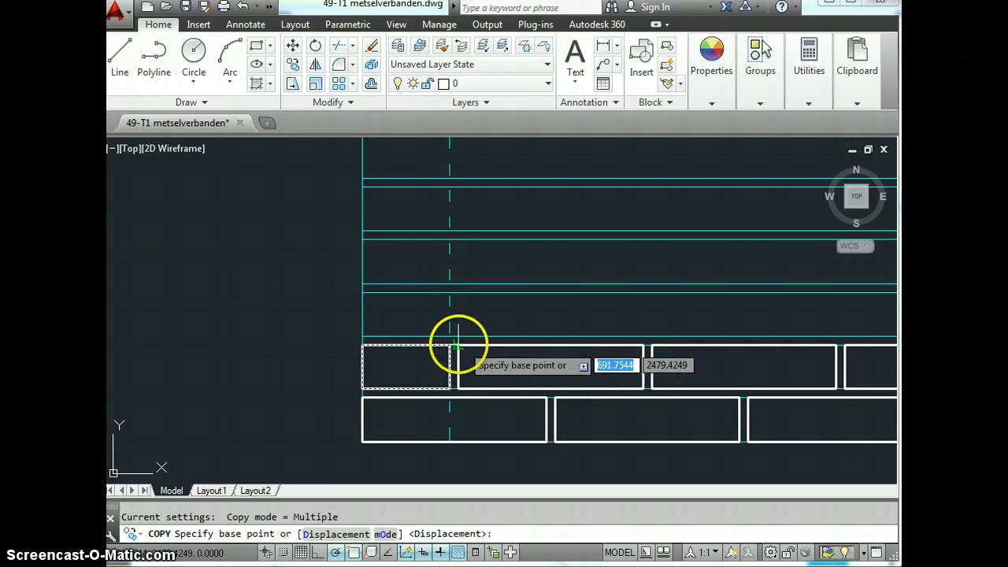
pyautogui.click(449, 345)
pyautogui.scroll(-2, 441, 345)
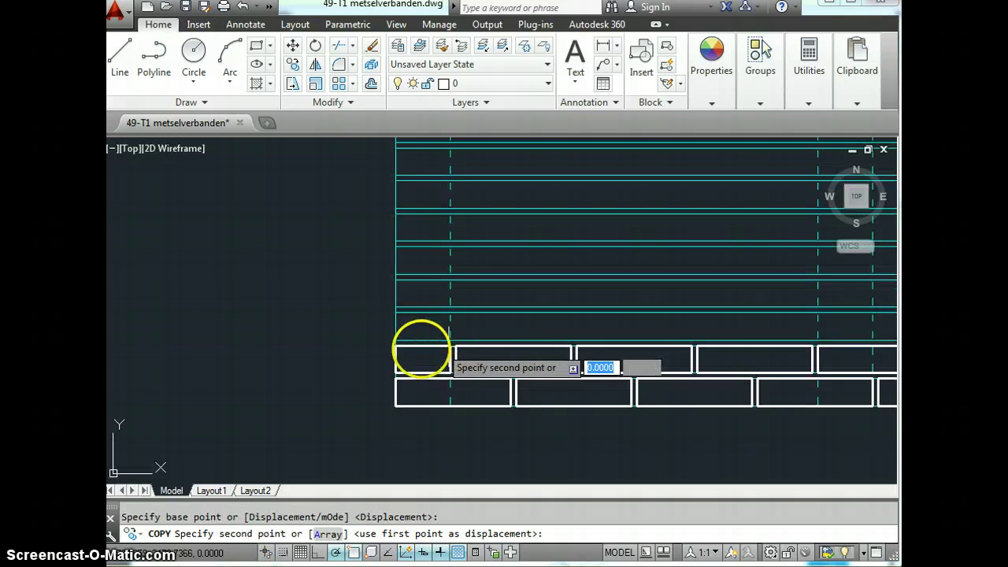
pyautogui.scroll(-1, 403, 354)
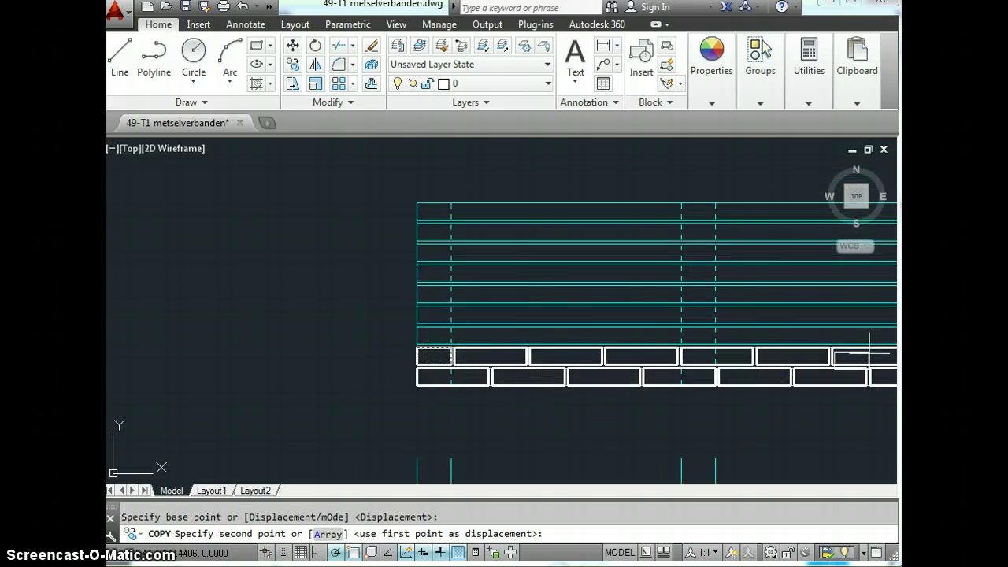
pyautogui.scroll(-2, 648, 355)
pyautogui.scroll(3, 857, 349)
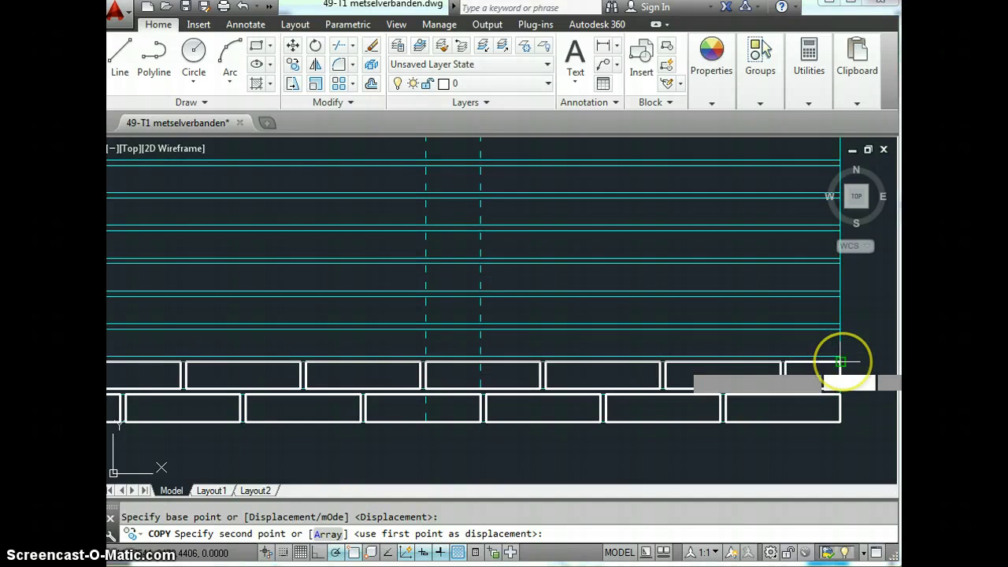
pyautogui.click(840, 361)
pyautogui.press('Return')
# Step: Copy all bricks of the Halfsteensverband elevation's two bottom courses upward twice from their lower-left corner, filling courses three to six
pyautogui.press('Return')
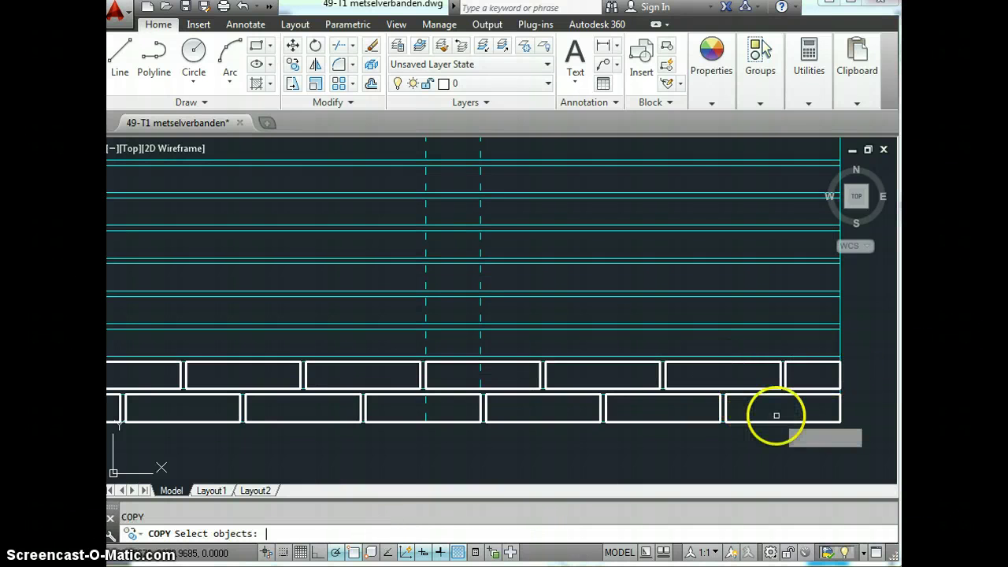
pyautogui.click(776, 413)
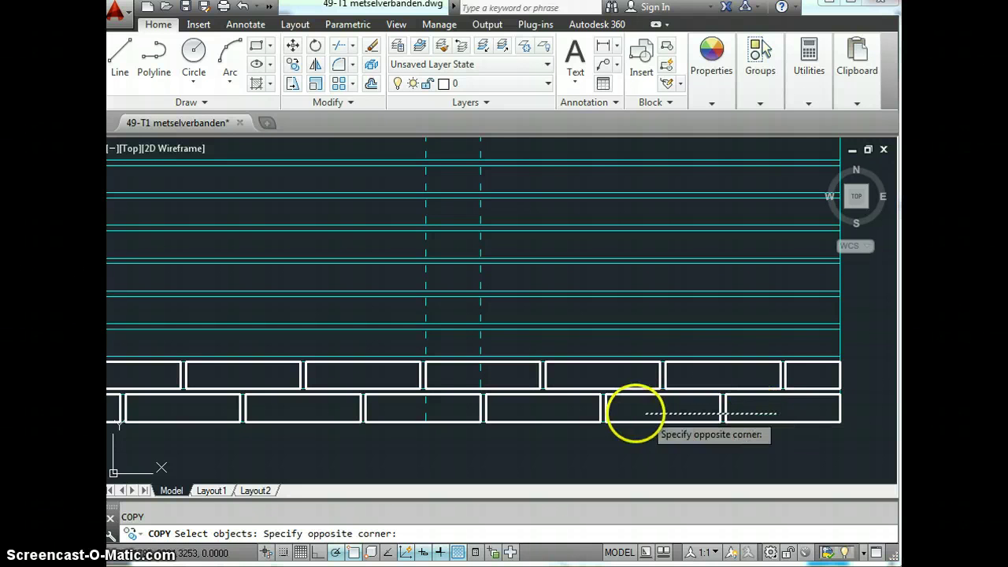
pyautogui.click(547, 409)
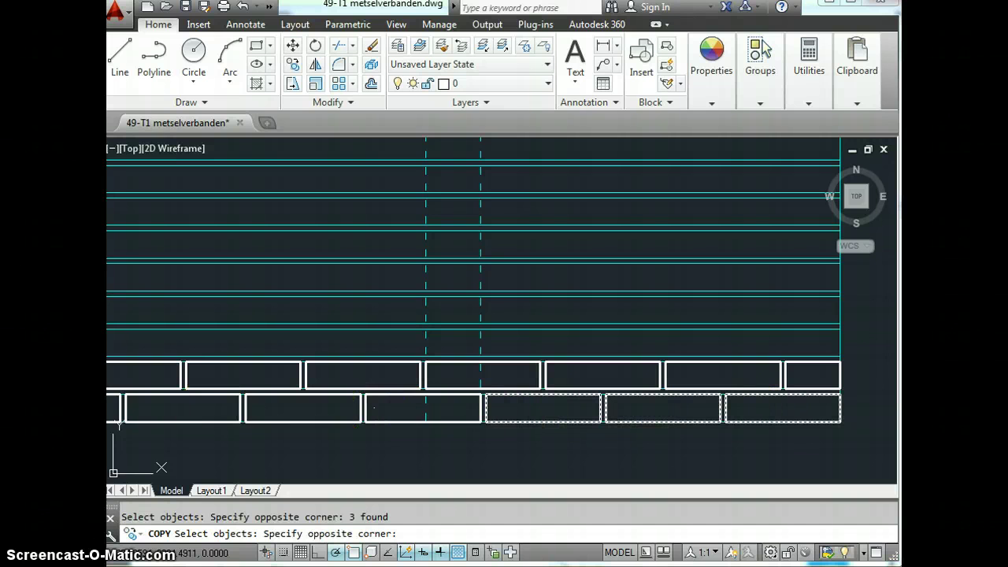
pyautogui.click(114, 406)
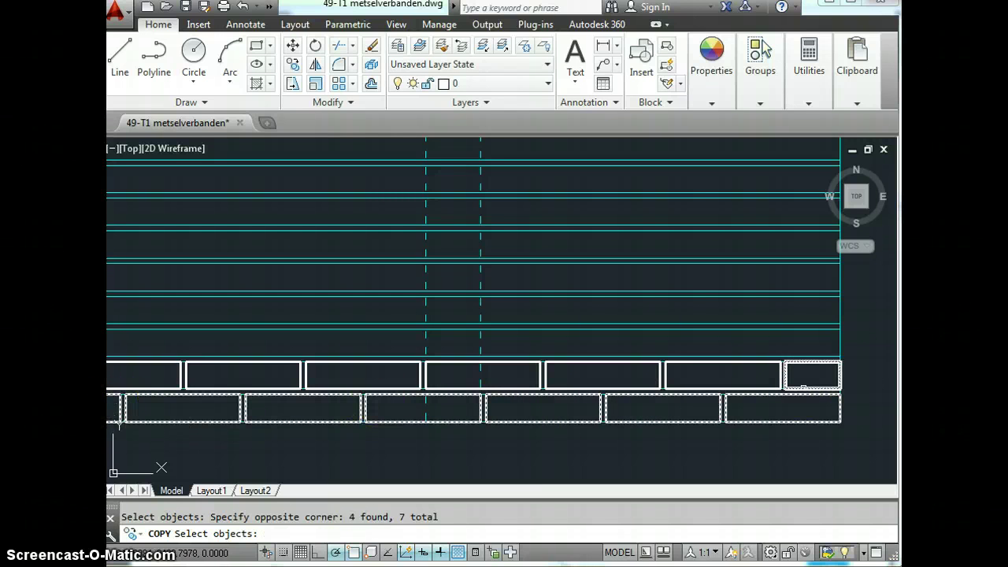
pyautogui.click(830, 376)
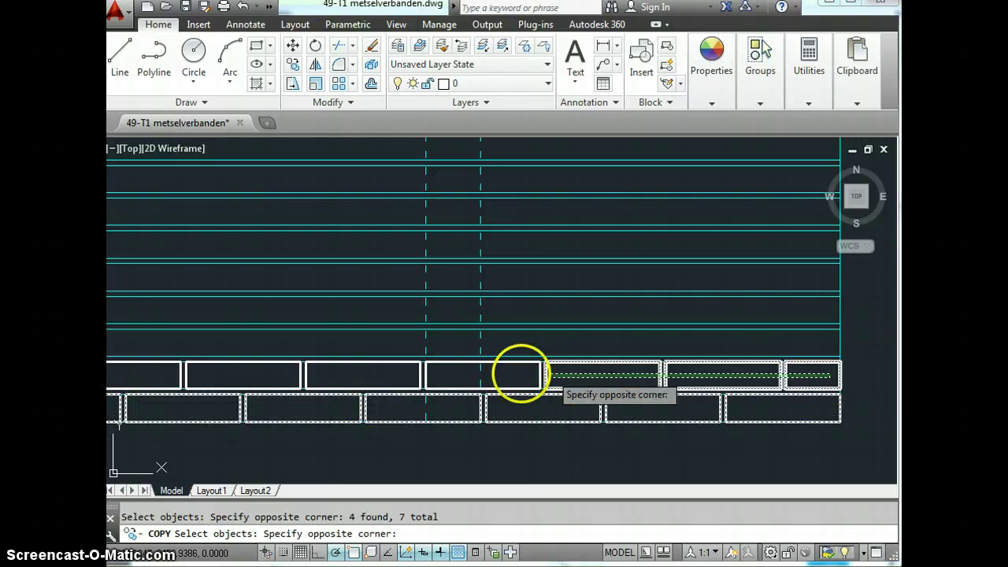
pyautogui.click(520, 374)
pyautogui.scroll(-2, 499, 371)
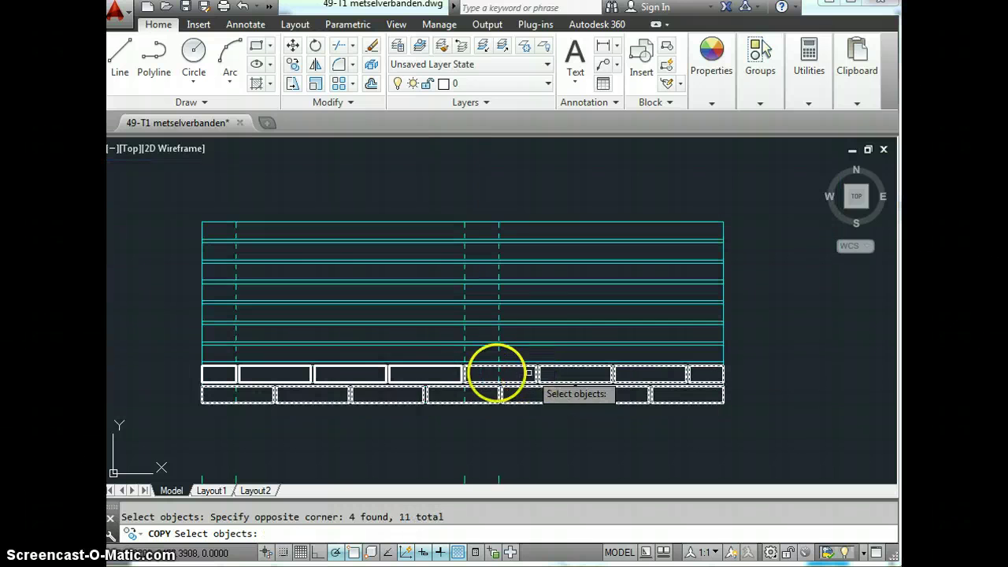
pyautogui.click(392, 376)
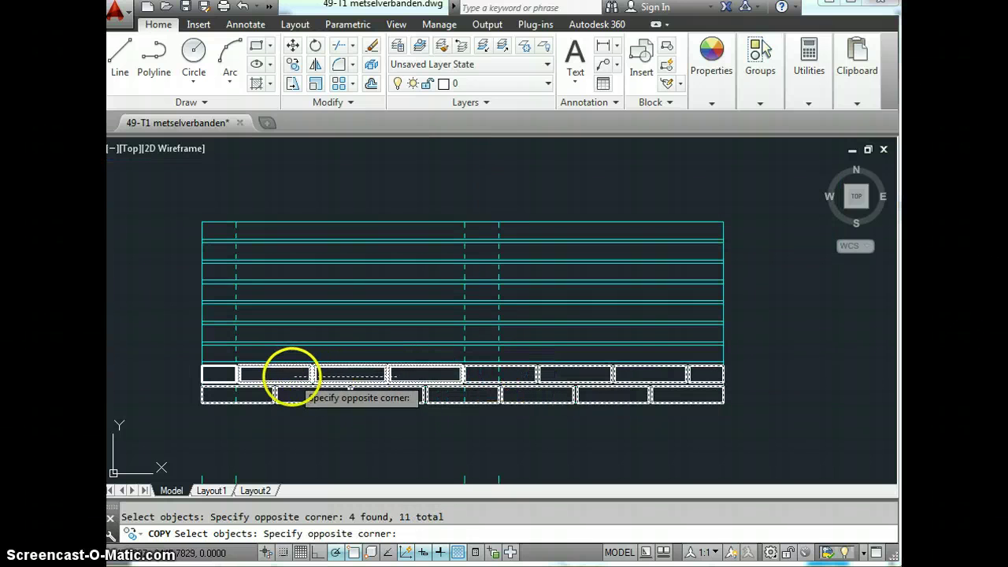
pyautogui.click(292, 377)
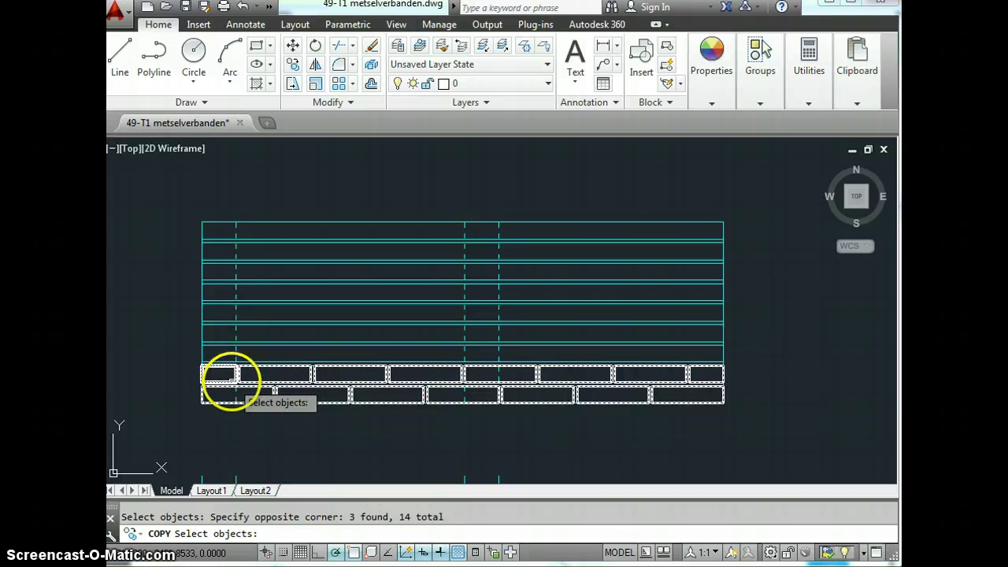
pyautogui.press('Return')
pyautogui.scroll(5, 197, 401)
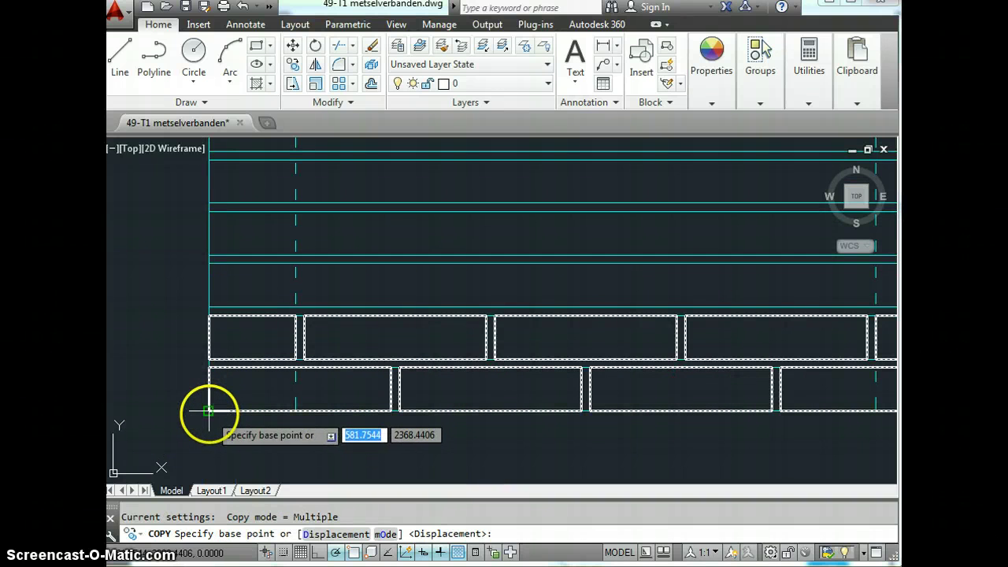
pyautogui.click(209, 410)
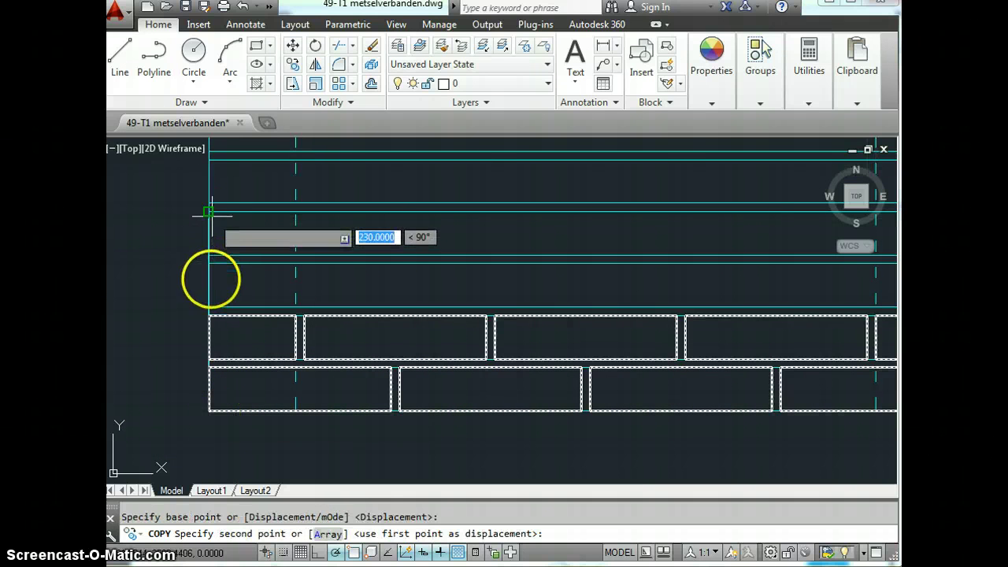
pyautogui.click(208, 306)
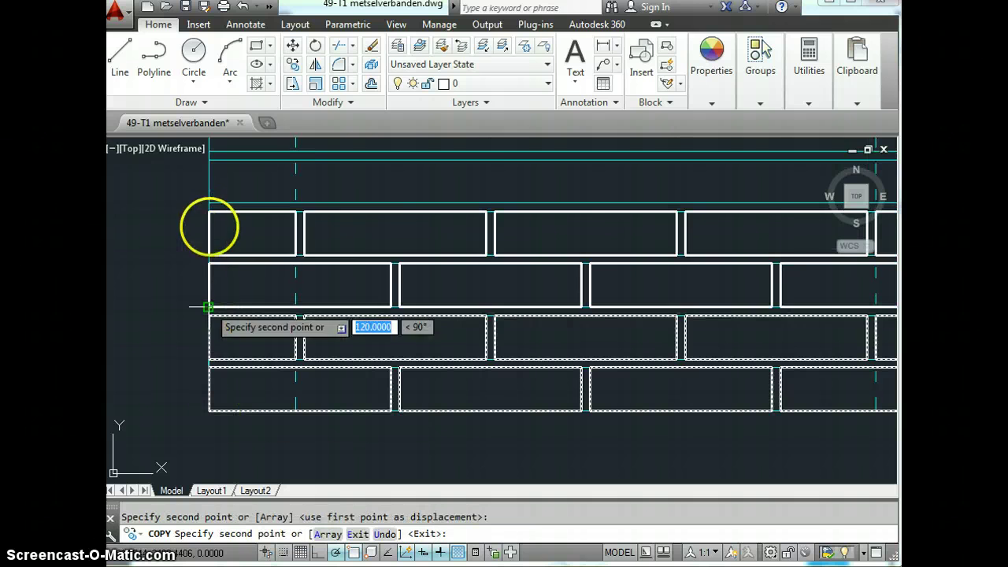
pyautogui.click(207, 201)
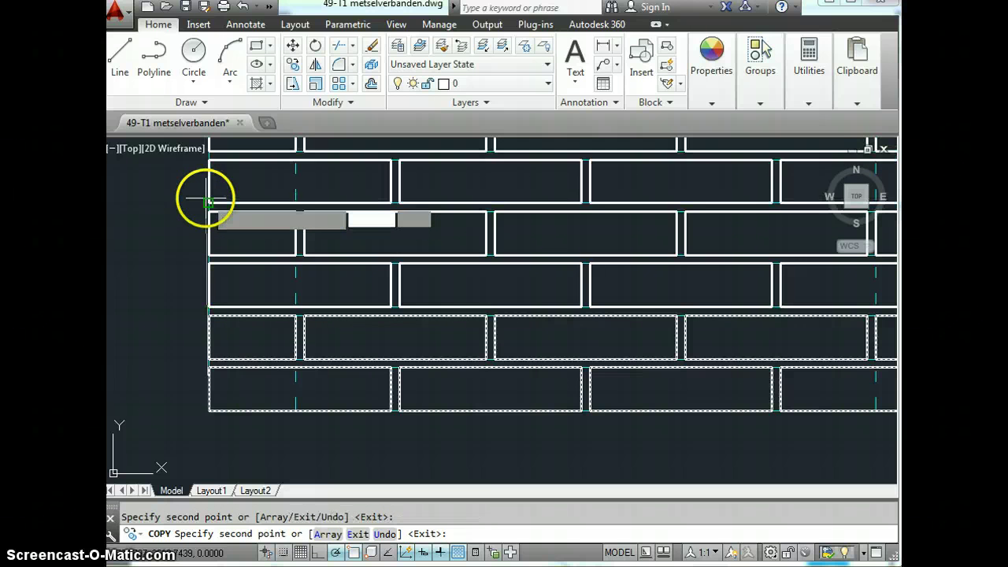
pyautogui.scroll(-3, 182, 339)
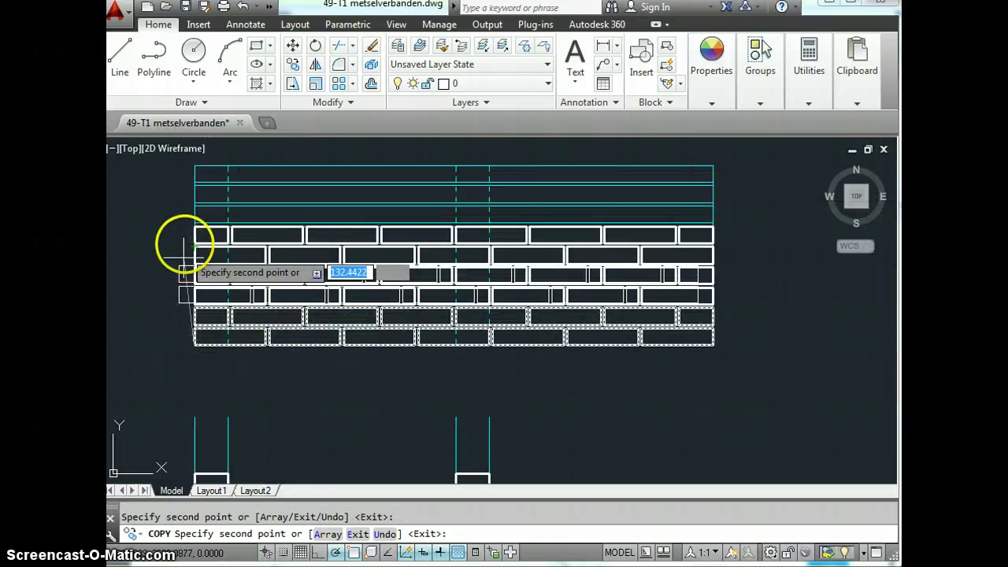
pyautogui.click(192, 214)
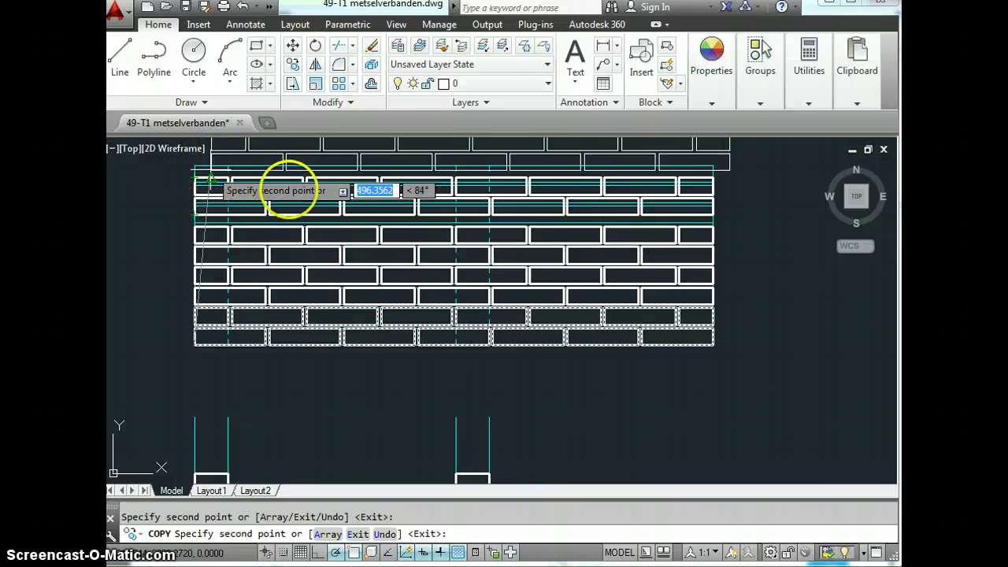
pyautogui.scroll(2, 231, 244)
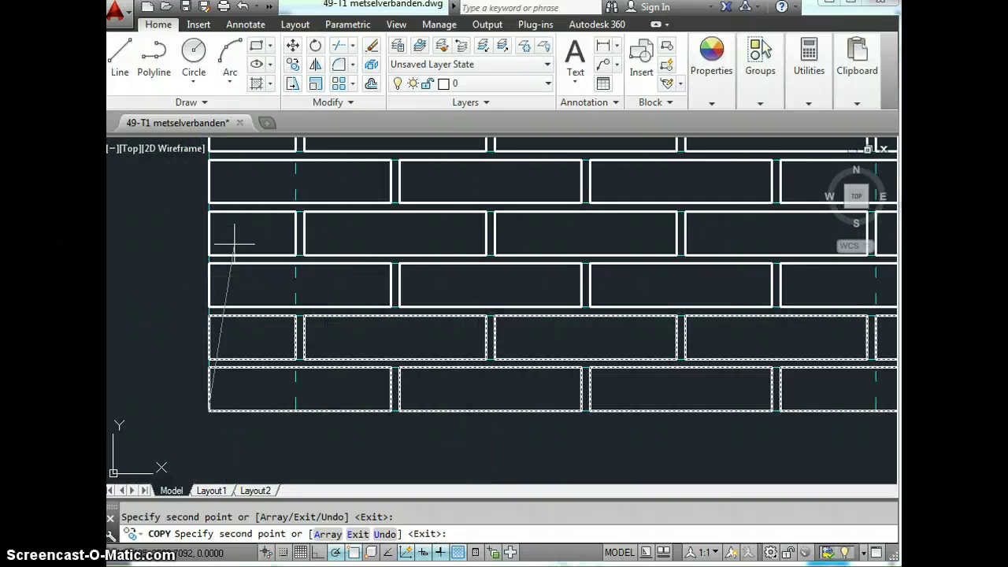
pyautogui.hotkey('ctrl', 'z')
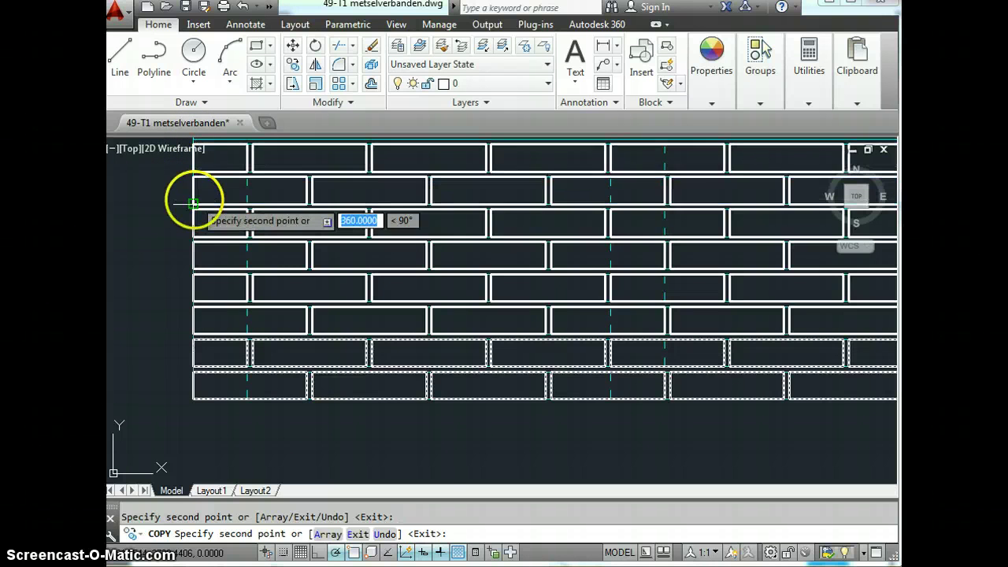
# Step: Place two further copies of the two-course set along the wall's left edge, adding courses seven to ten
pyautogui.scroll(-2, 193, 205)
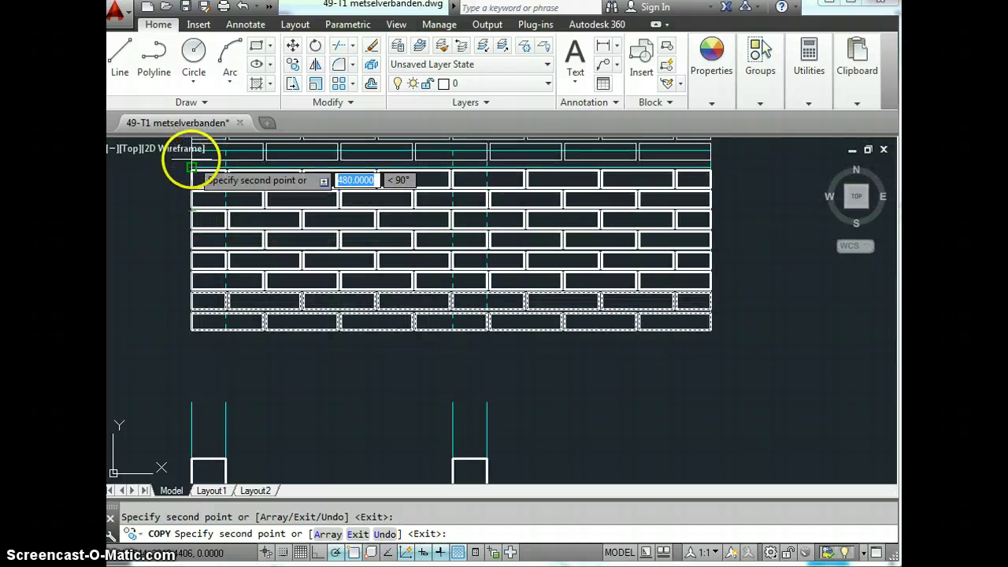
pyautogui.click(192, 167)
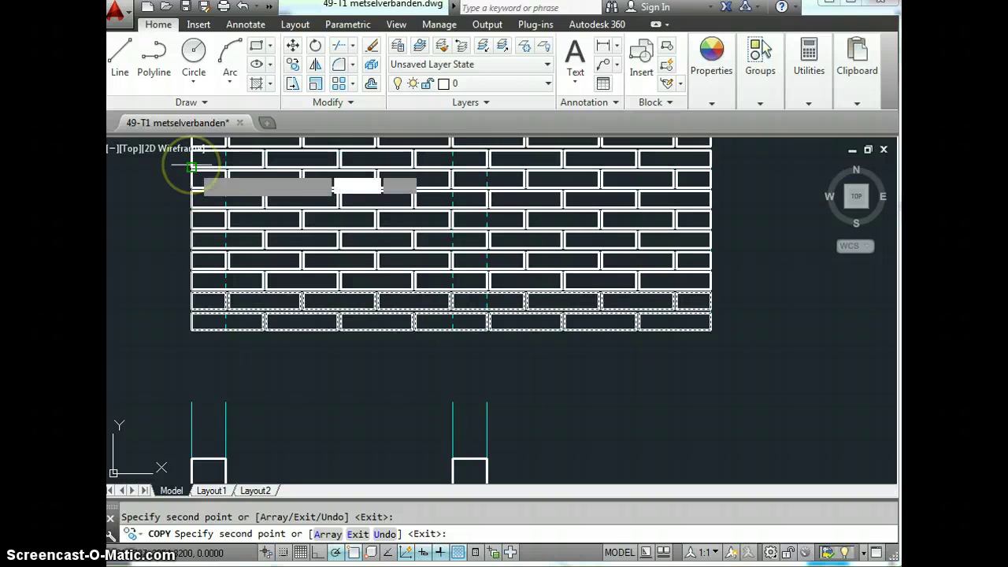
pyautogui.scroll(-2, 284, 307)
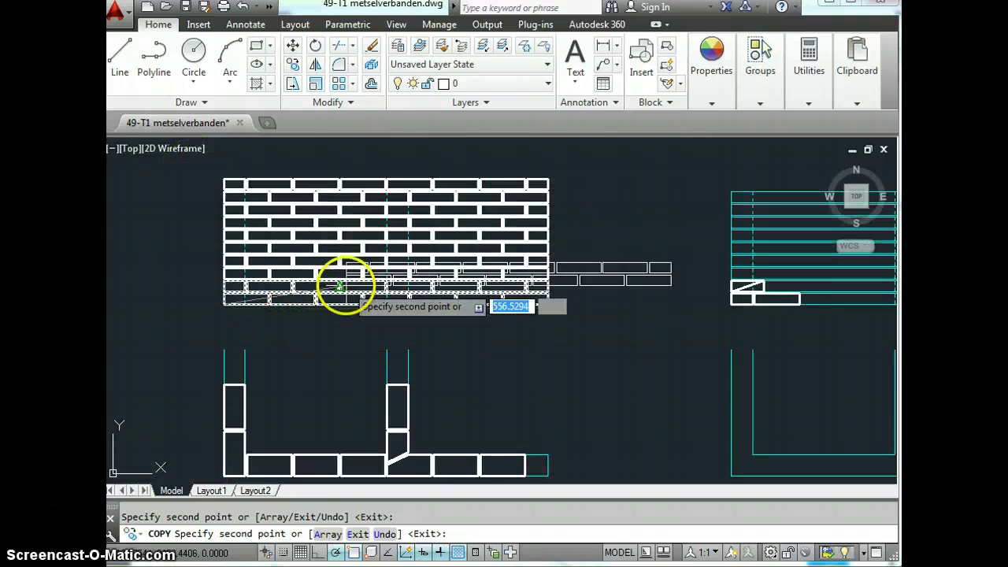
pyautogui.press('Return')
# Step: Erase the surplus tenth brick course that projects above the Halfsteensverband elevation's outline
pyautogui.click(566, 181)
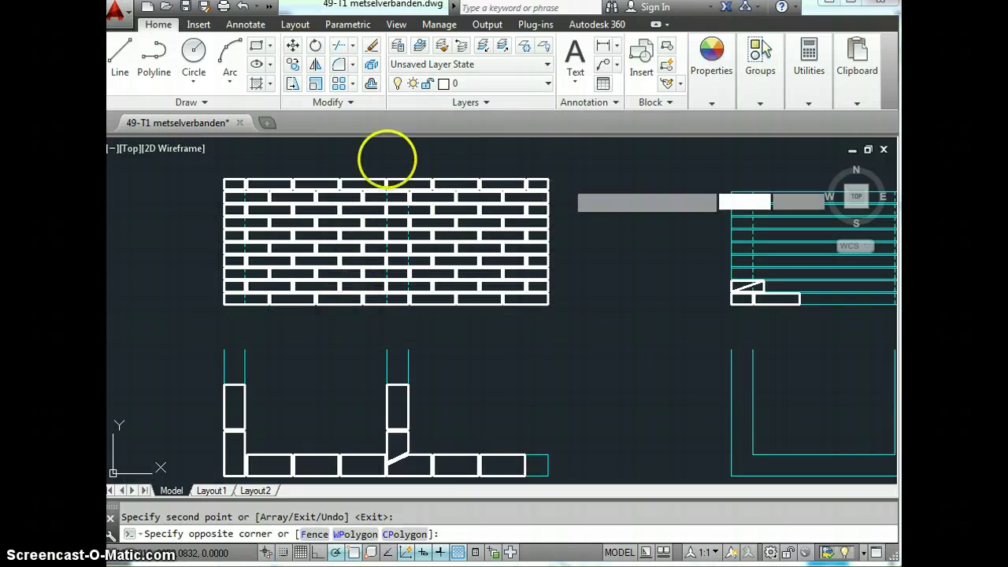
pyautogui.click(214, 161)
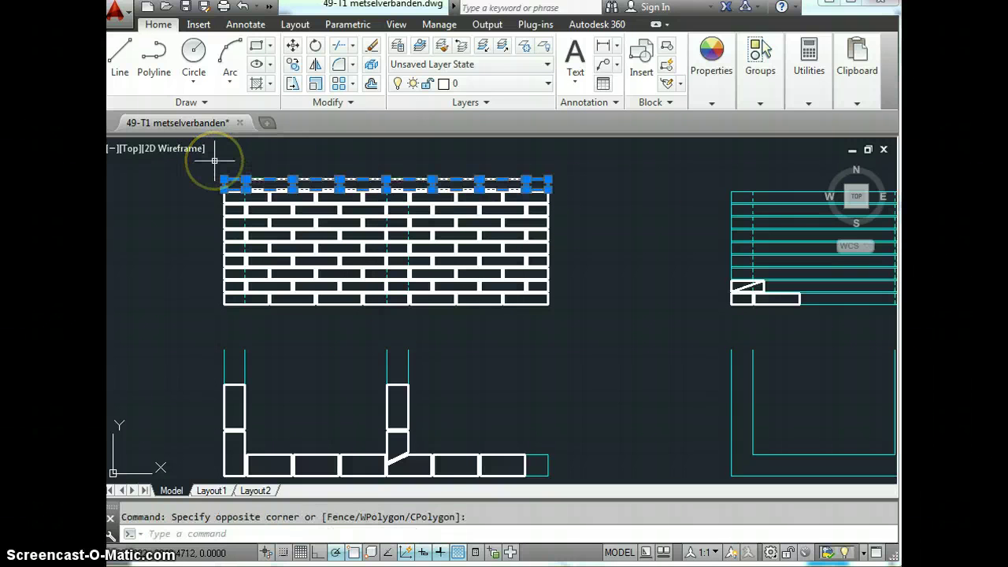
pyautogui.click(372, 50)
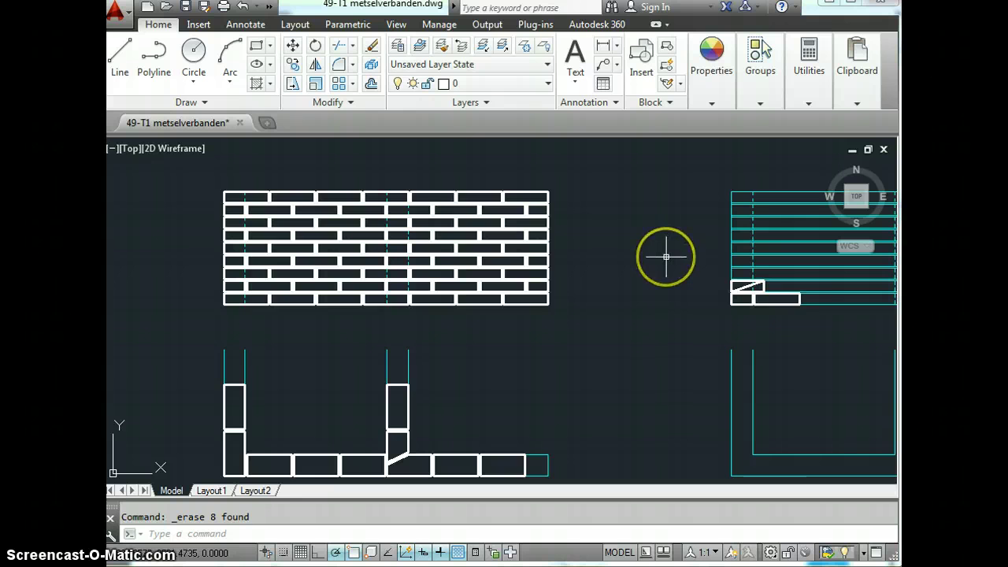
# Step: Switch to the masonry PDF in Adobe Reader and examine the half-brick wall junction illustrations on page 3
pyautogui.scroll(-2, 609, 262)
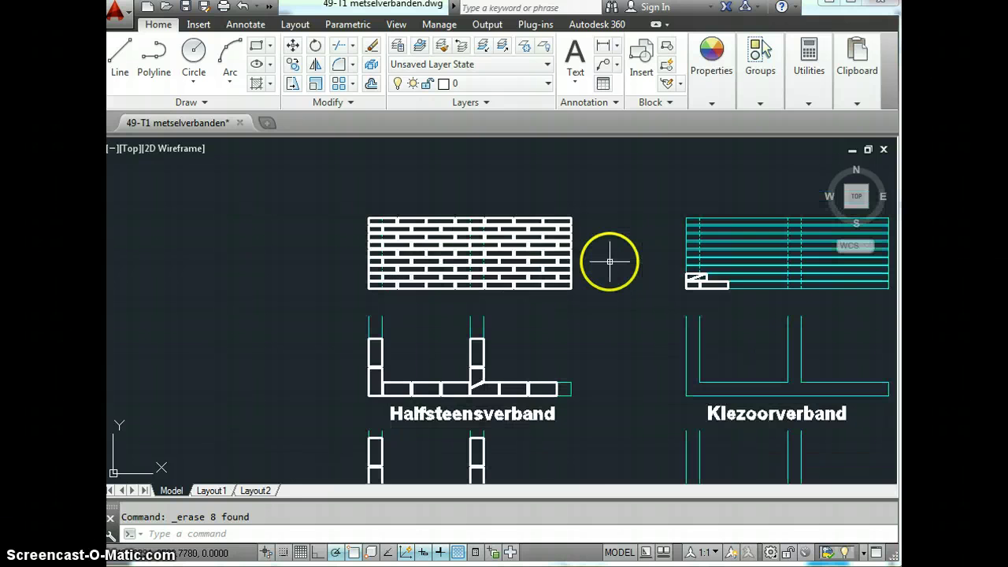
pyautogui.scroll(-2, 609, 261)
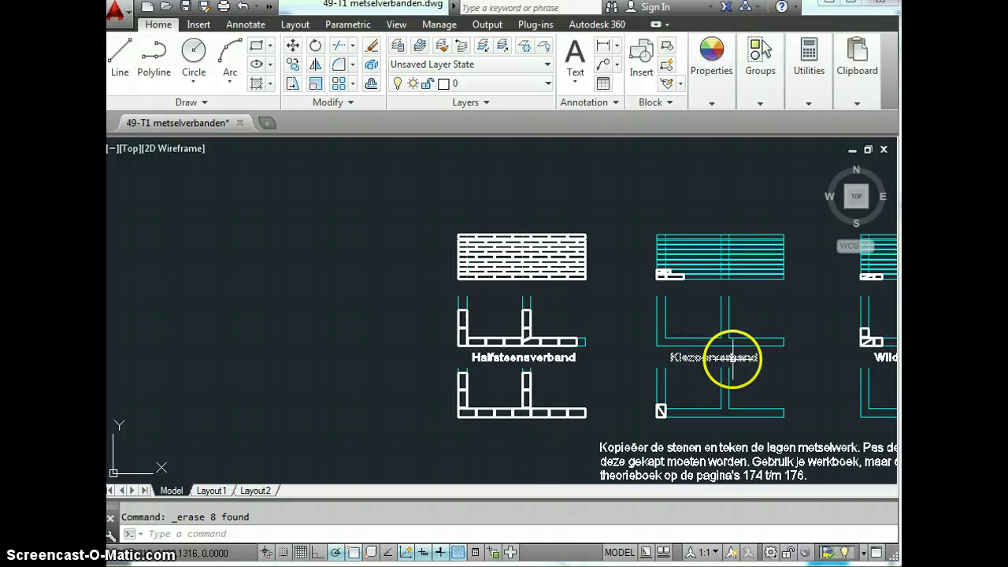
pyautogui.click(661, 409)
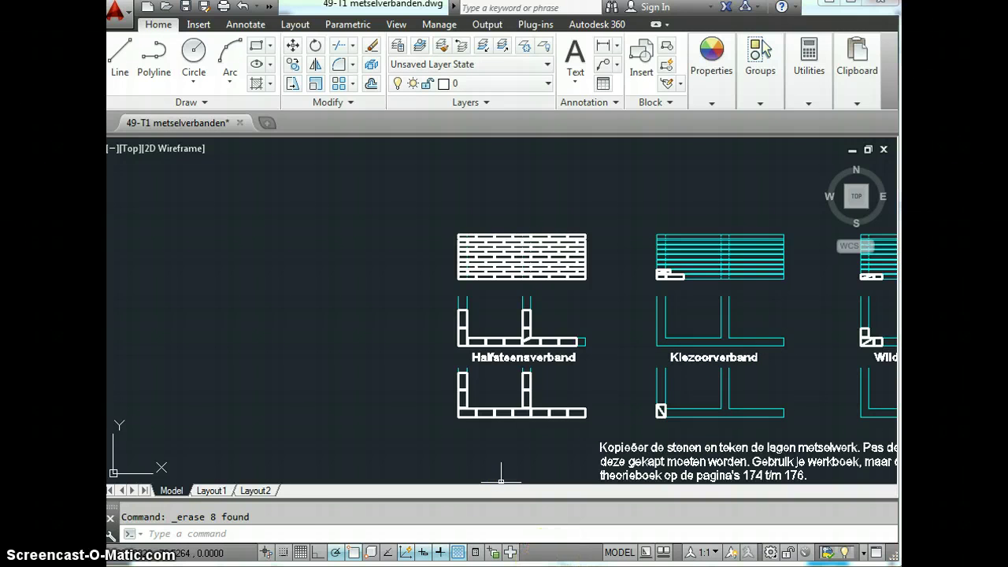
pyautogui.hotkey('alt', 'Tab')
pyautogui.scroll(-5, 598, 382)
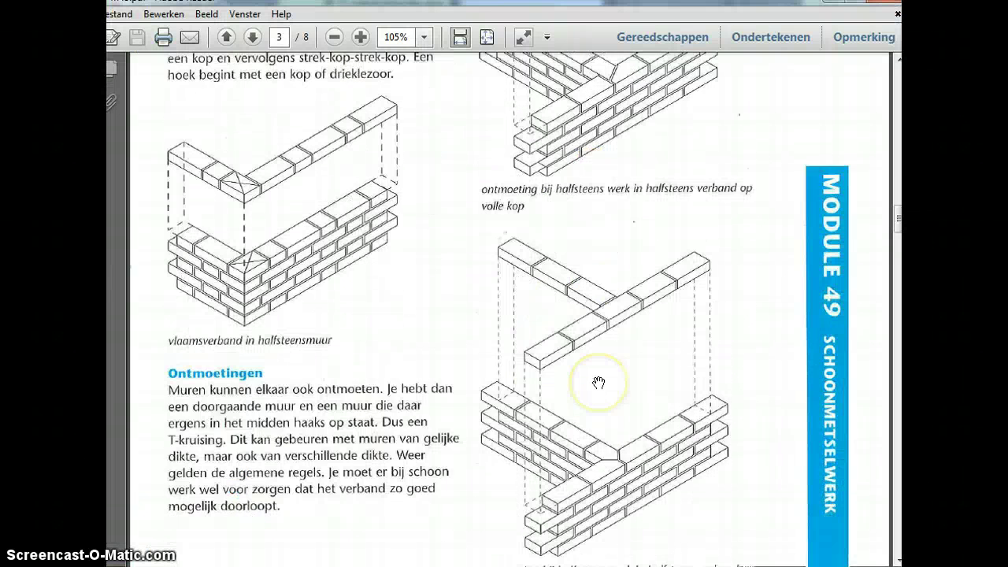
pyautogui.scroll(-1, 599, 383)
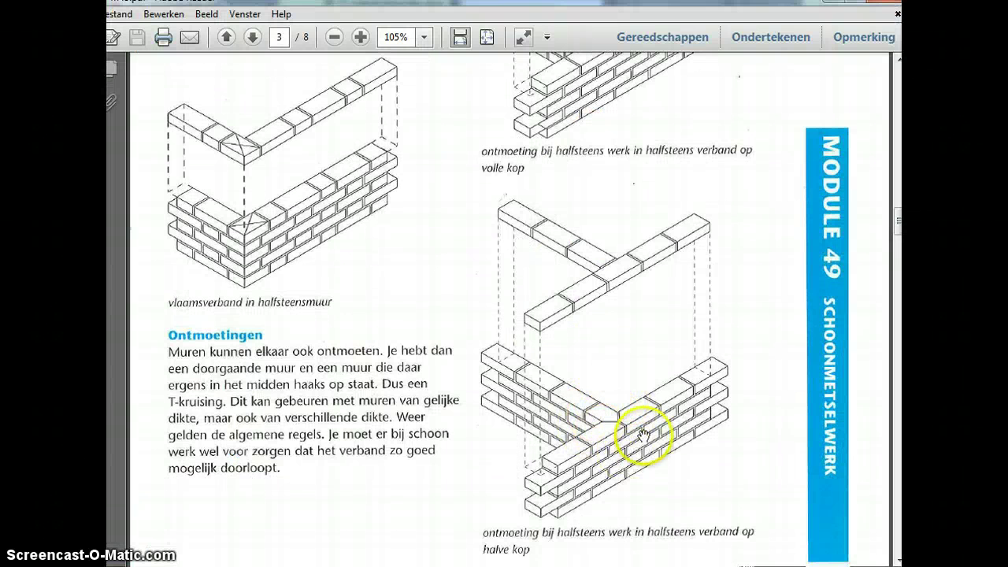
# Step: Switch back to AutoCAD and review the Klezoorverband, Wildverband and remaining bond drawings, ending with an overview of the whole sheet
pyautogui.hotkey('alt', 'Tab')
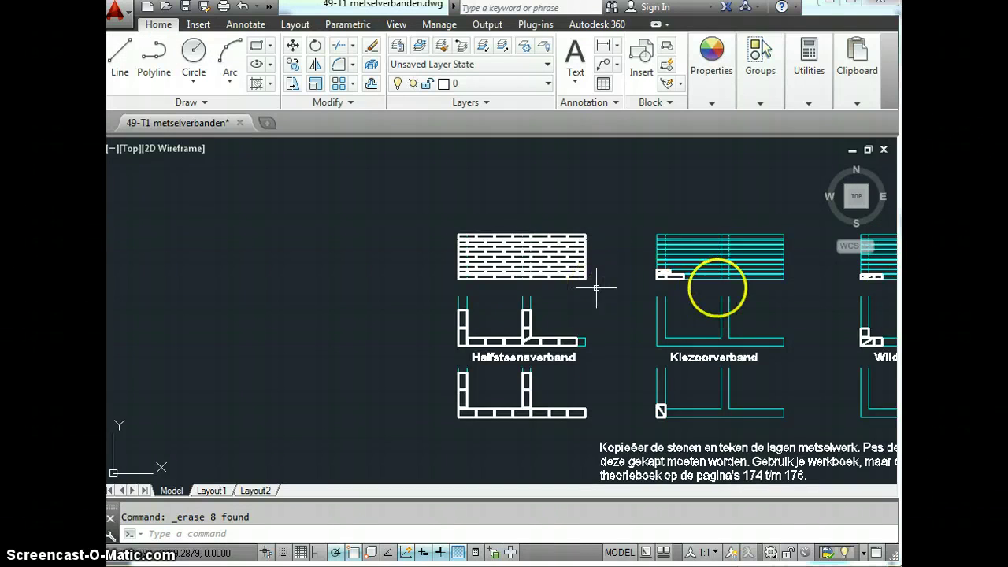
pyautogui.scroll(-2, 703, 301)
pyautogui.scroll(3, 893, 313)
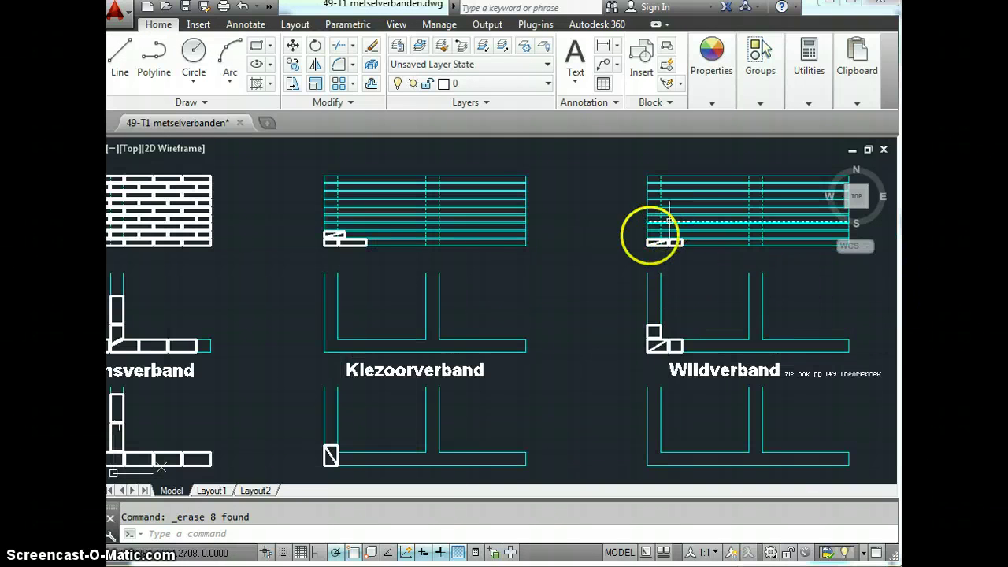
pyautogui.click(860, 200)
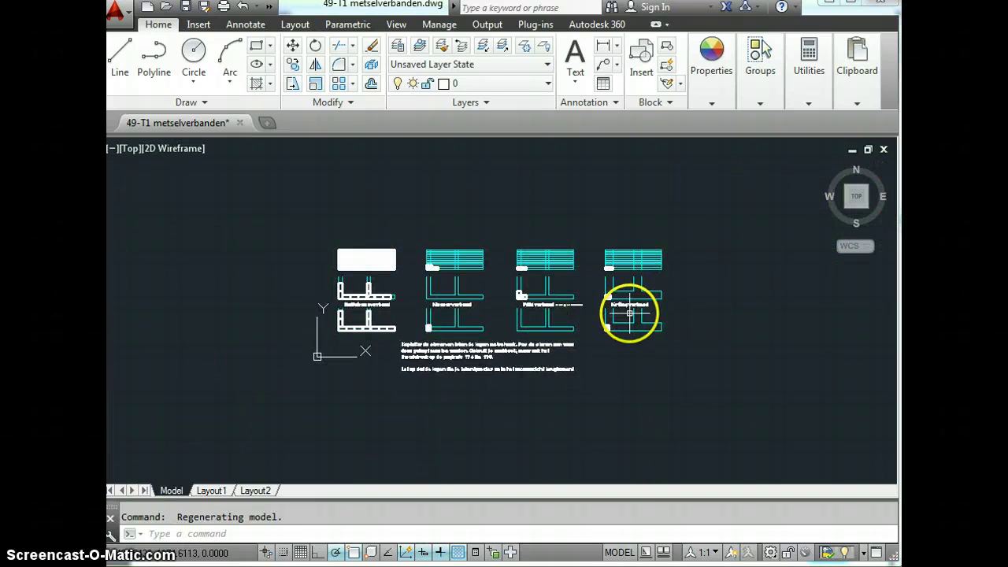